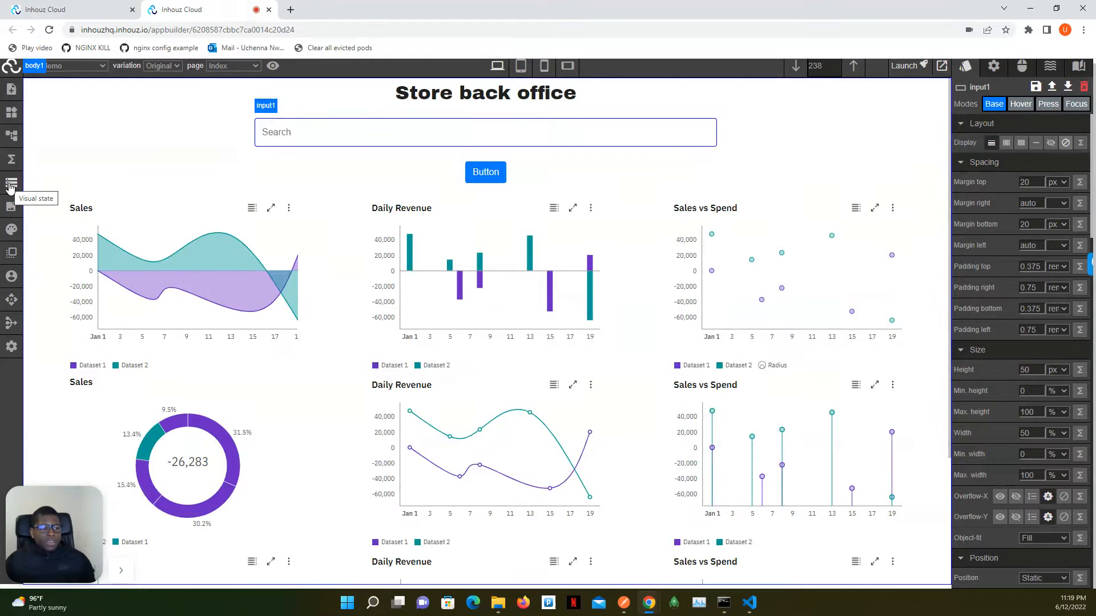
- Open the app's visual state and examine the initial app data JSON
click(11, 185)
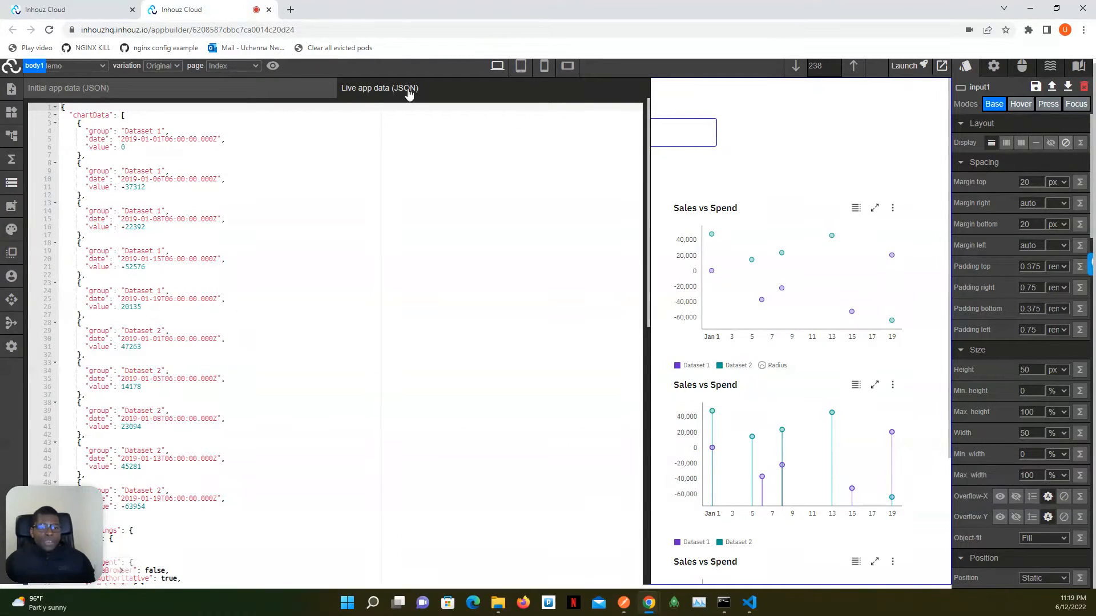
click(237, 91)
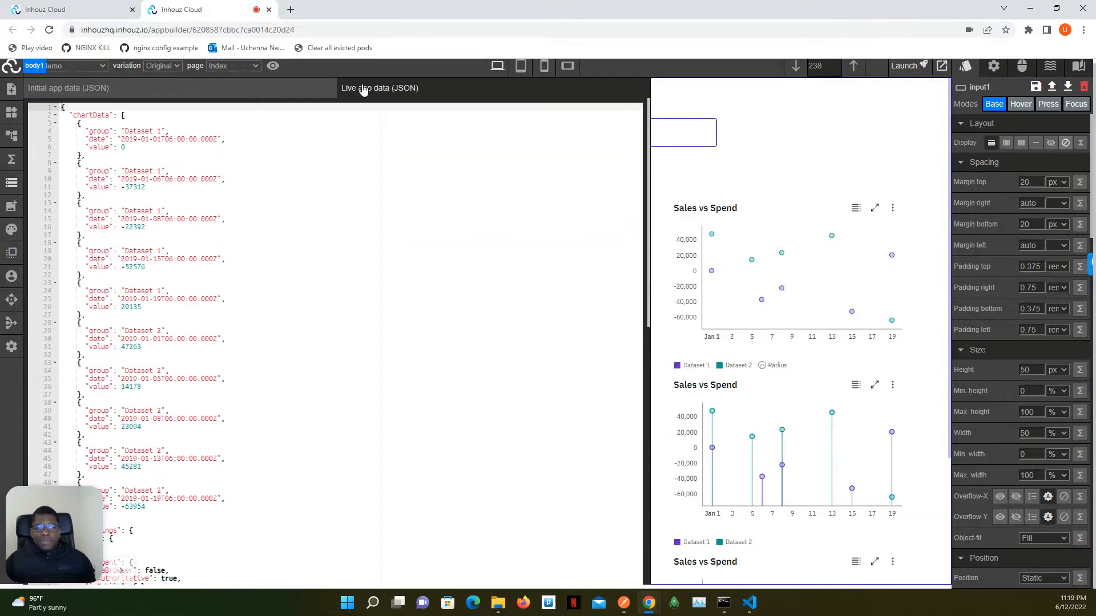
click(214, 129)
click(214, 122)
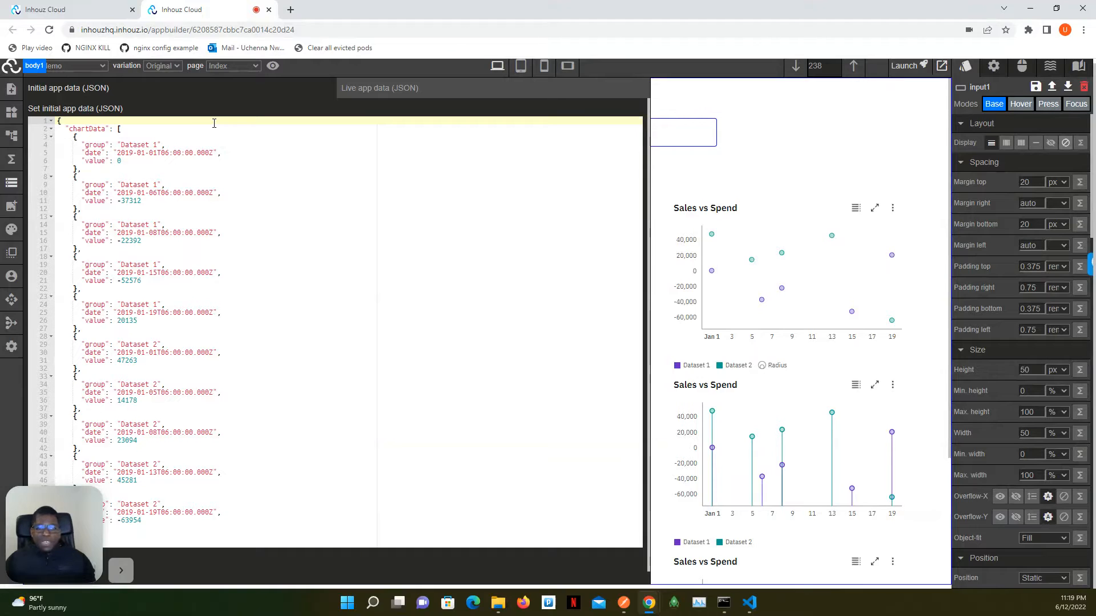
- Examine the live app data JSON from chartData through appSettings to the end, and close the visual state
click(361, 90)
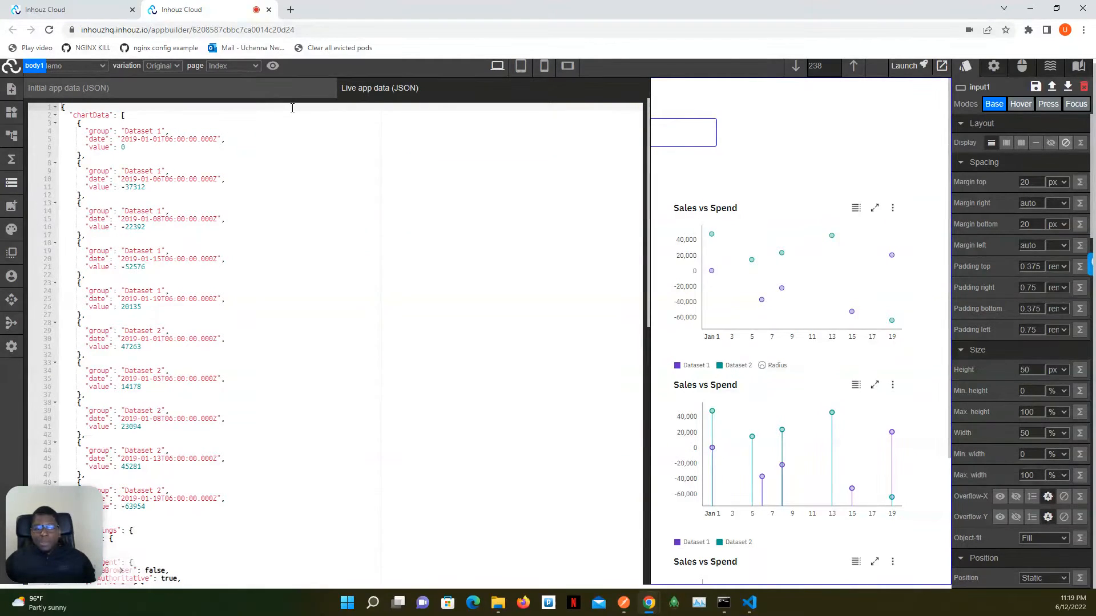
scroll(219, 125, down, 7)
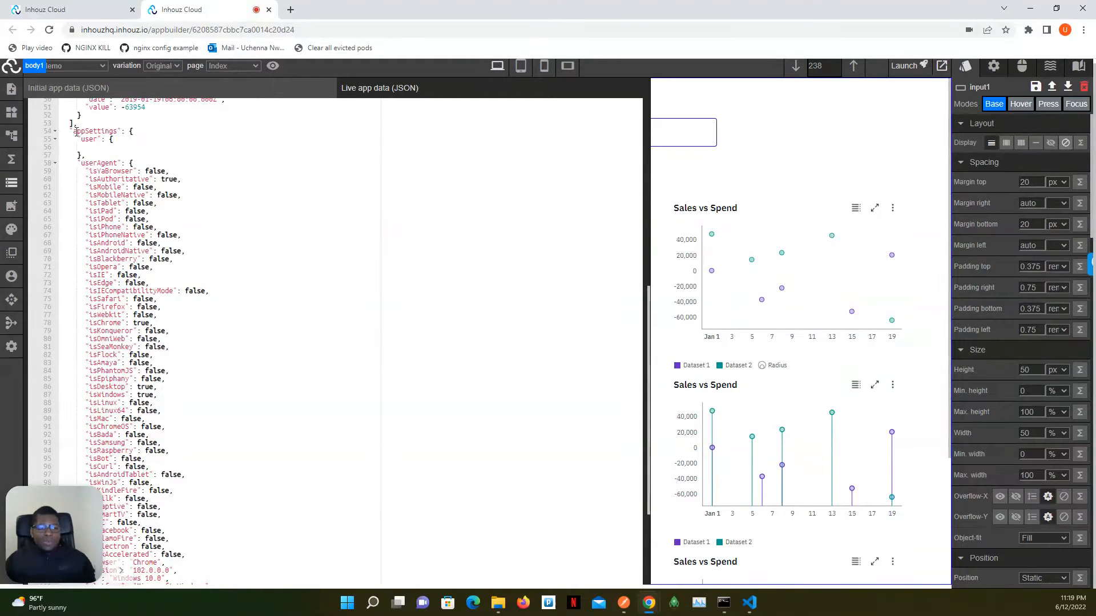
scroll(113, 160, down, 3)
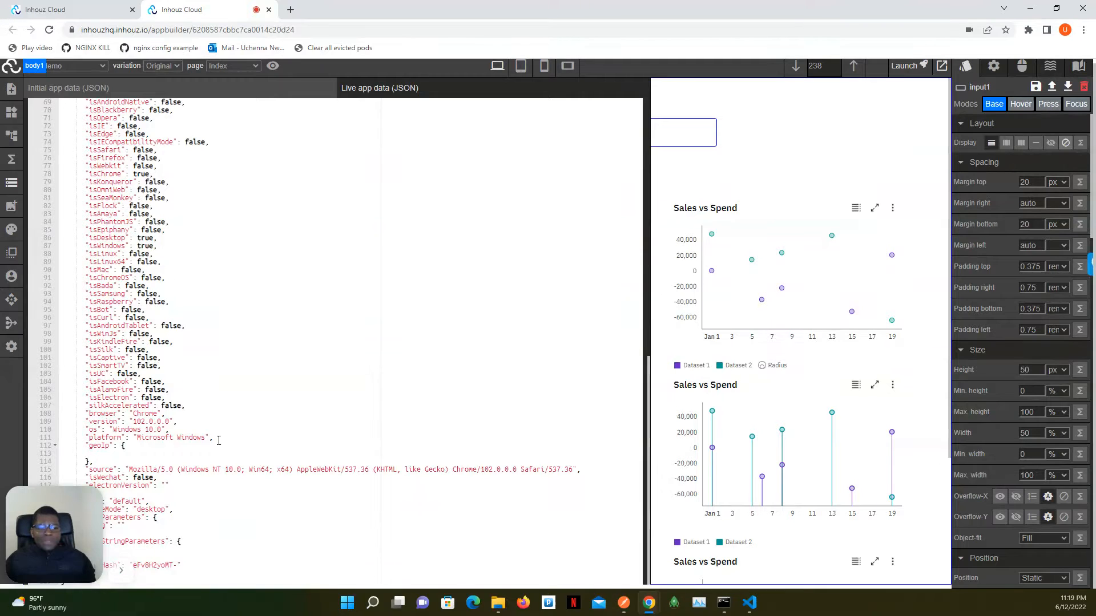
drag(53, 513, 32, 532)
scroll(202, 437, up, 5)
scroll(202, 437, up, 6)
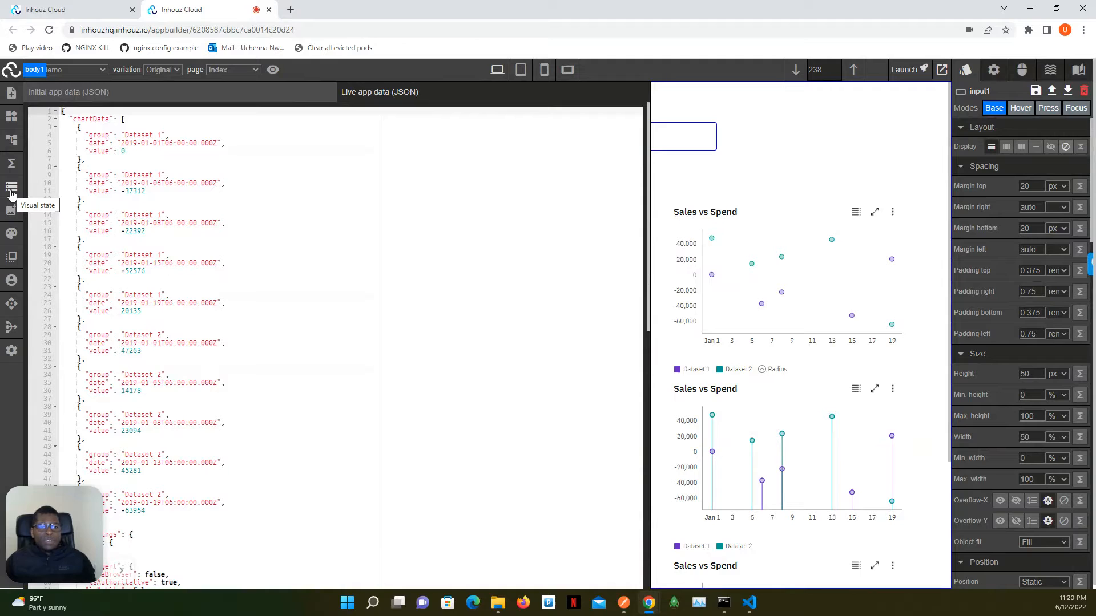
click(11, 194)
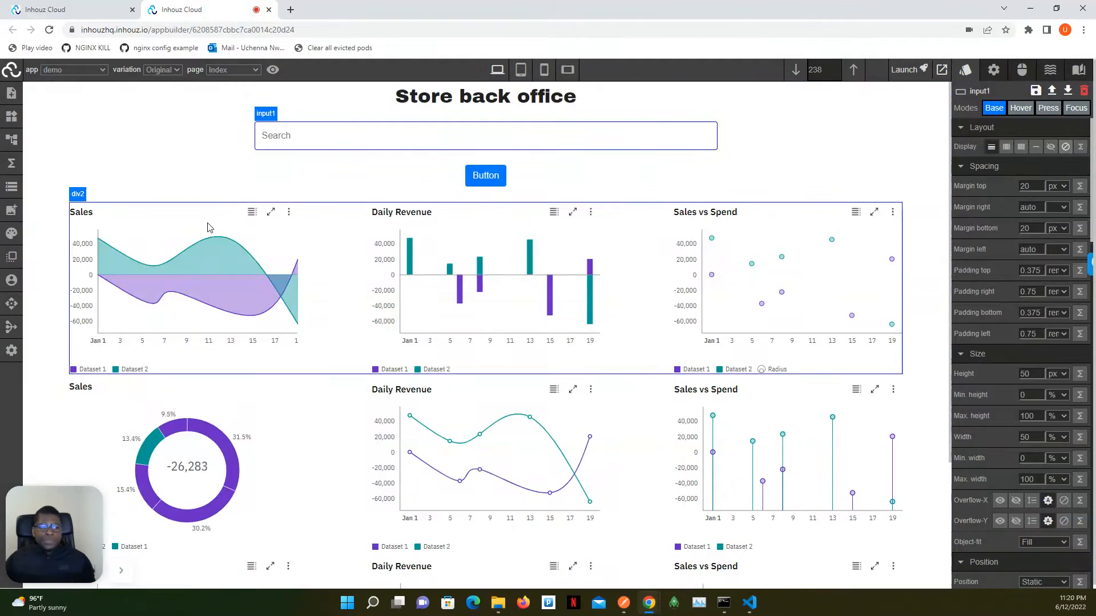
- Inspect the data attribute of the first Sales area chart and compare it with chartData in the visual state
click(158, 230)
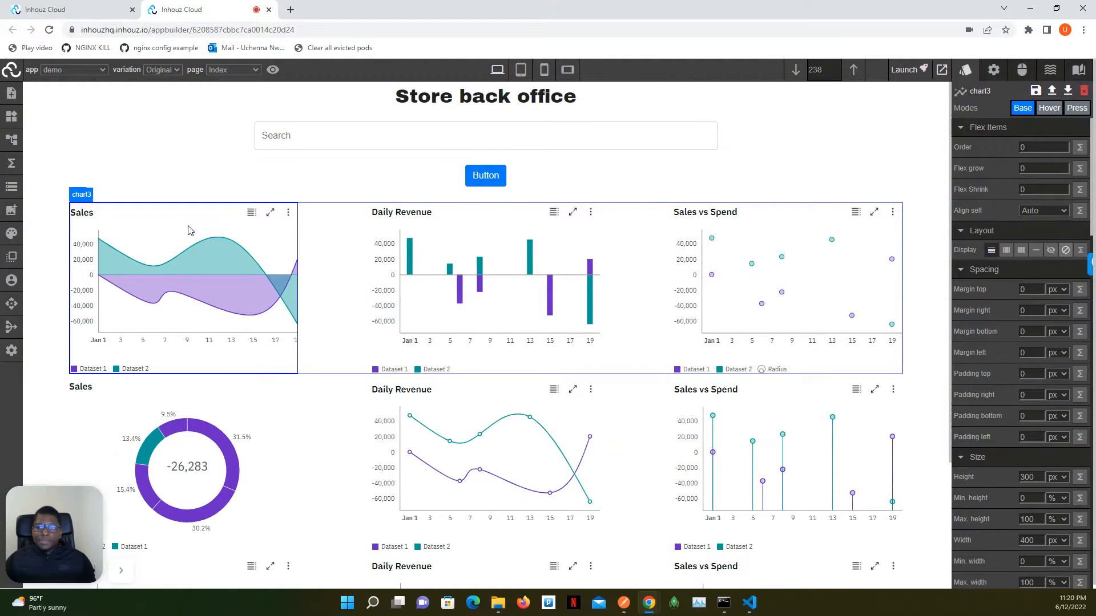
click(993, 70)
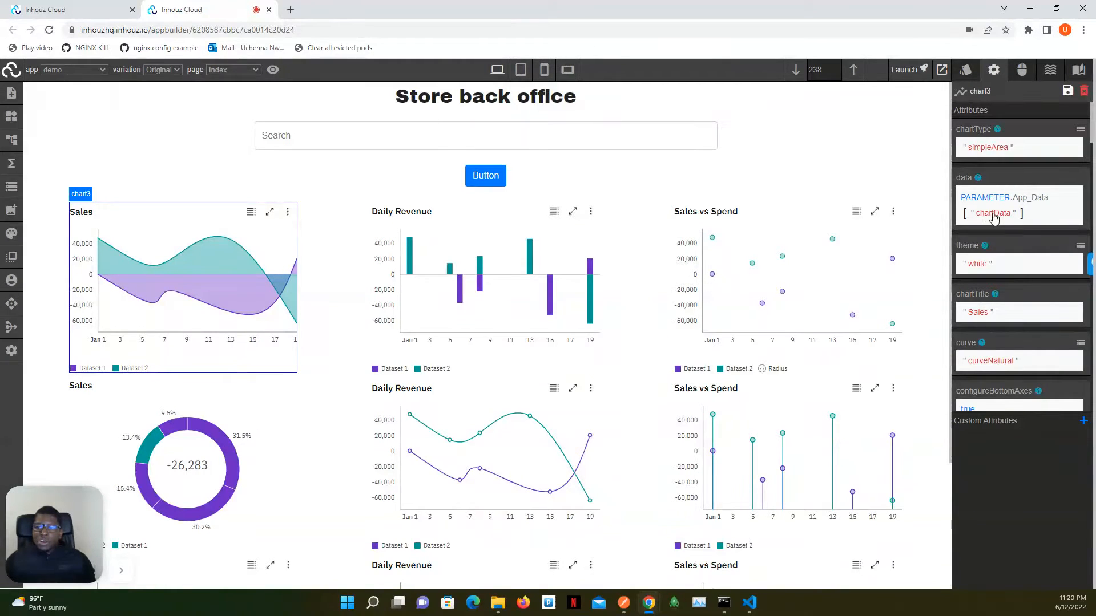
click(9, 190)
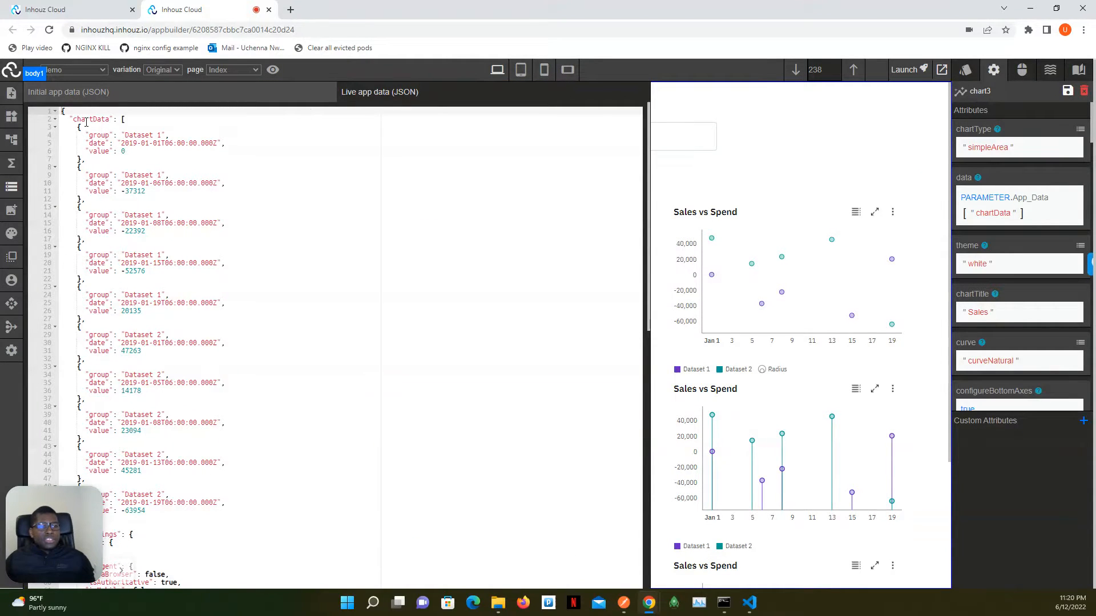
click(10, 188)
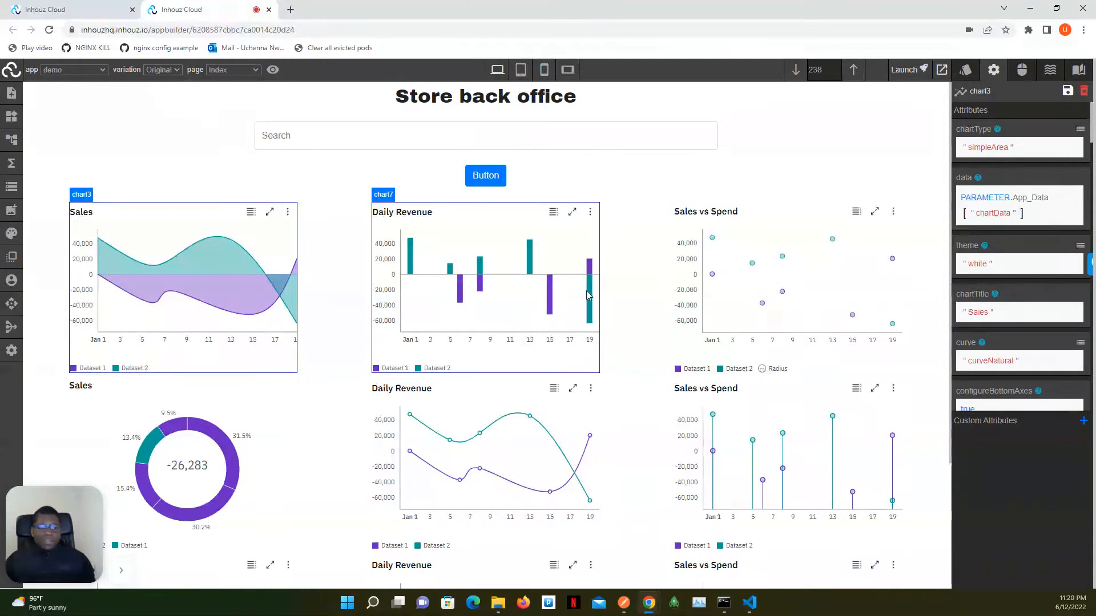
- Enter "I am feeling great" in the Search input beneath the Store back office heading
click(438, 132)
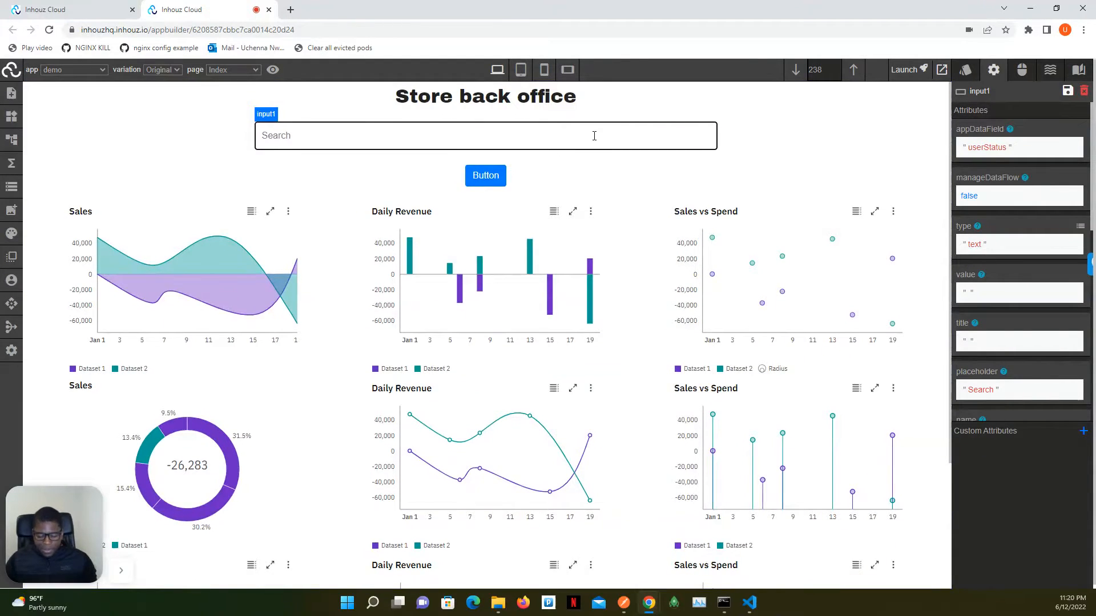
text(I am g)
text(ee)
key(BackSpace)
key(BackSpace)
key(BackSpace)
text(fe)
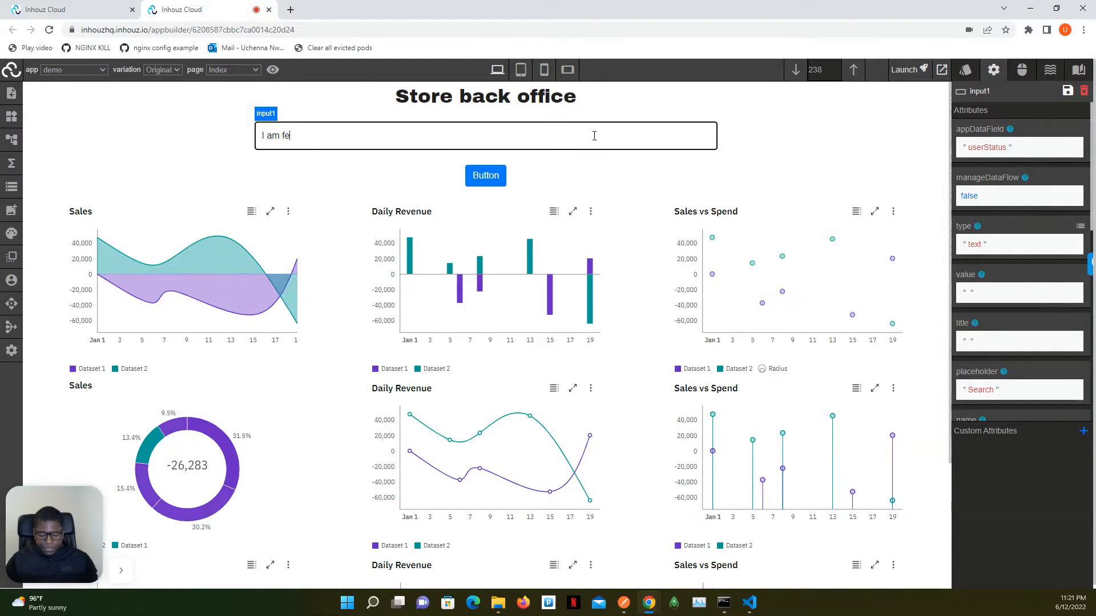
text(eling great)
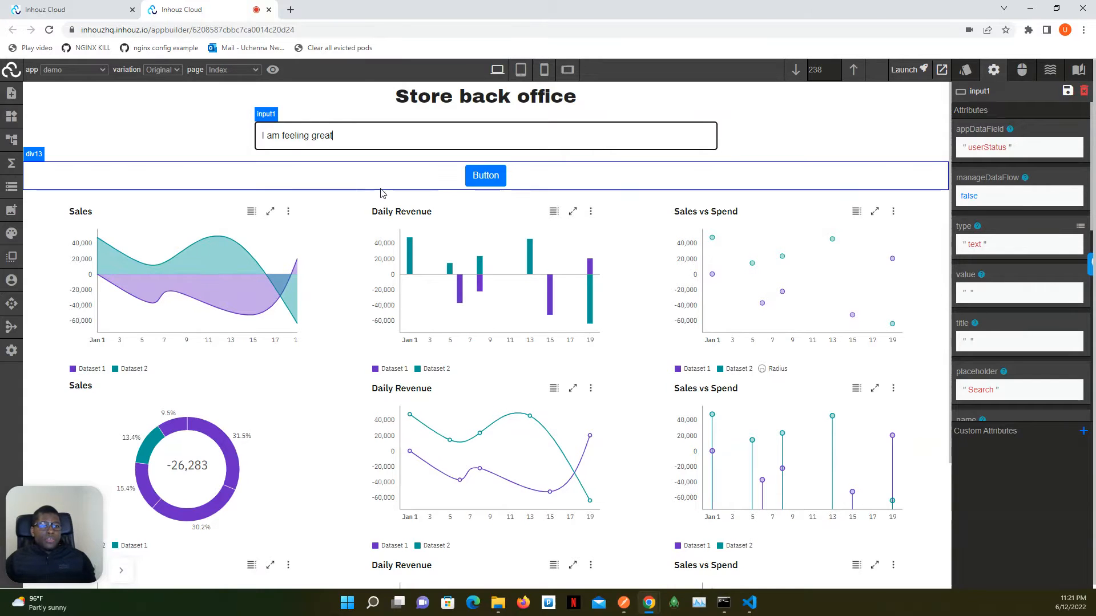
- Check the userStatus entry at the end of the live app data in the visual state, and close it
click(5, 190)
scroll(88, 165, down, 10)
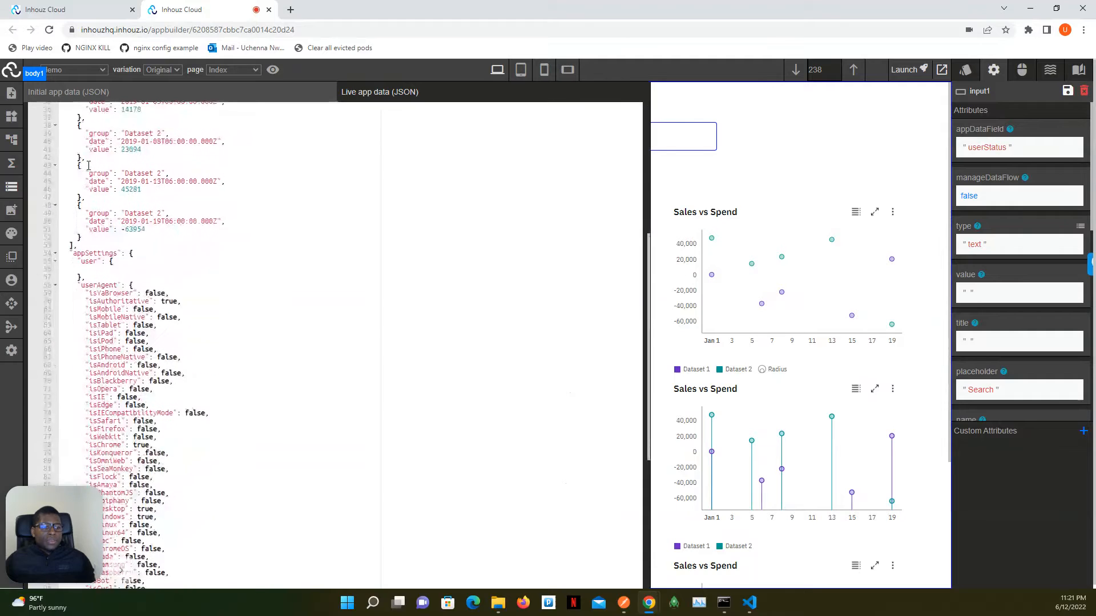
scroll(88, 165, down, 2)
drag(66, 530, 324, 454)
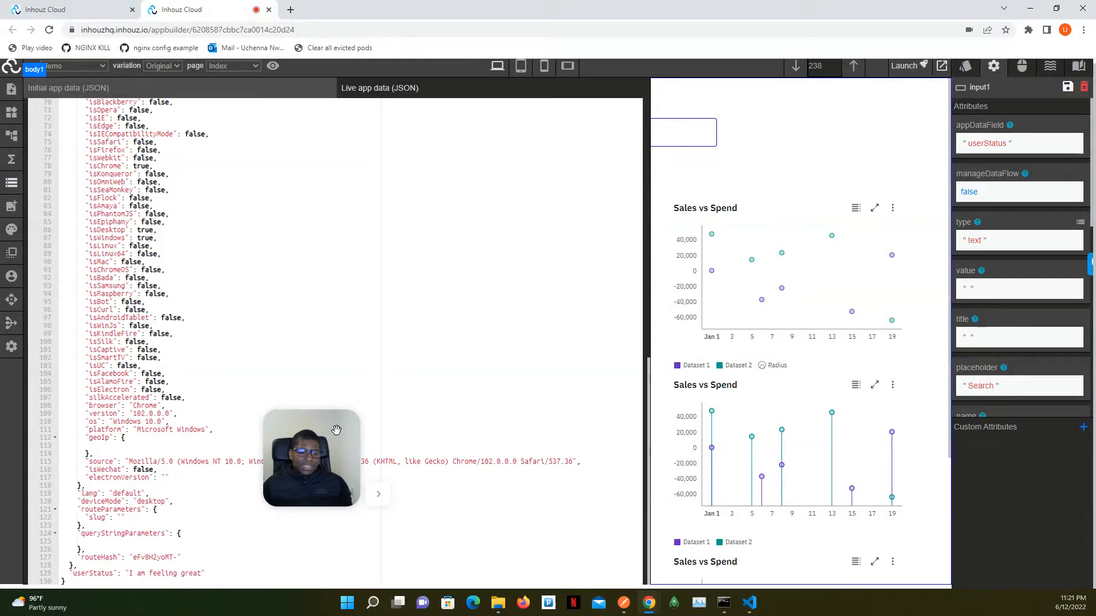
drag(336, 429, 69, 516)
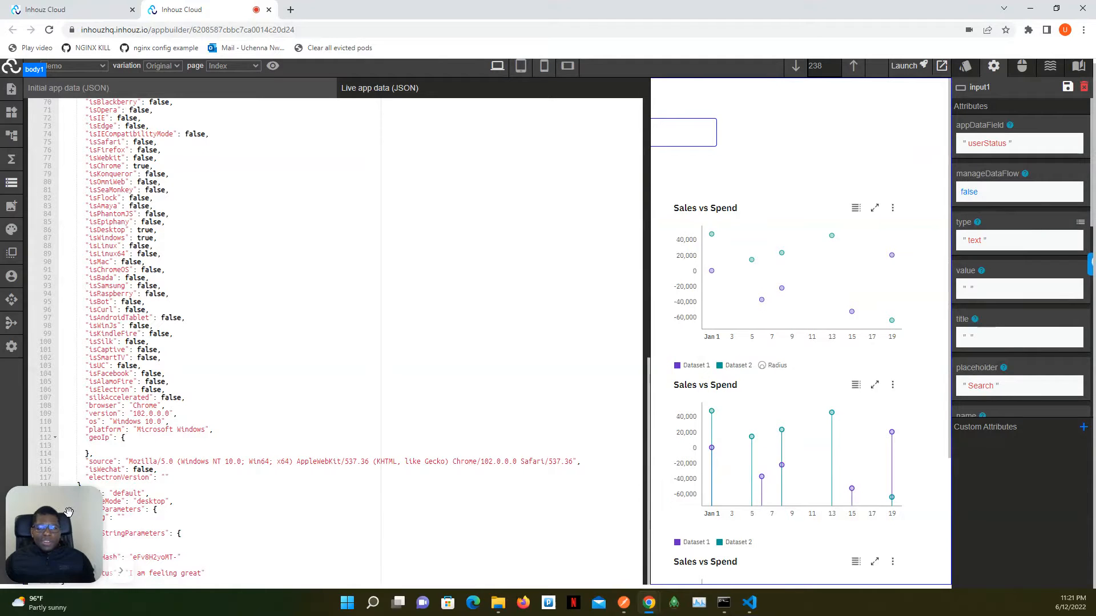
click(12, 184)
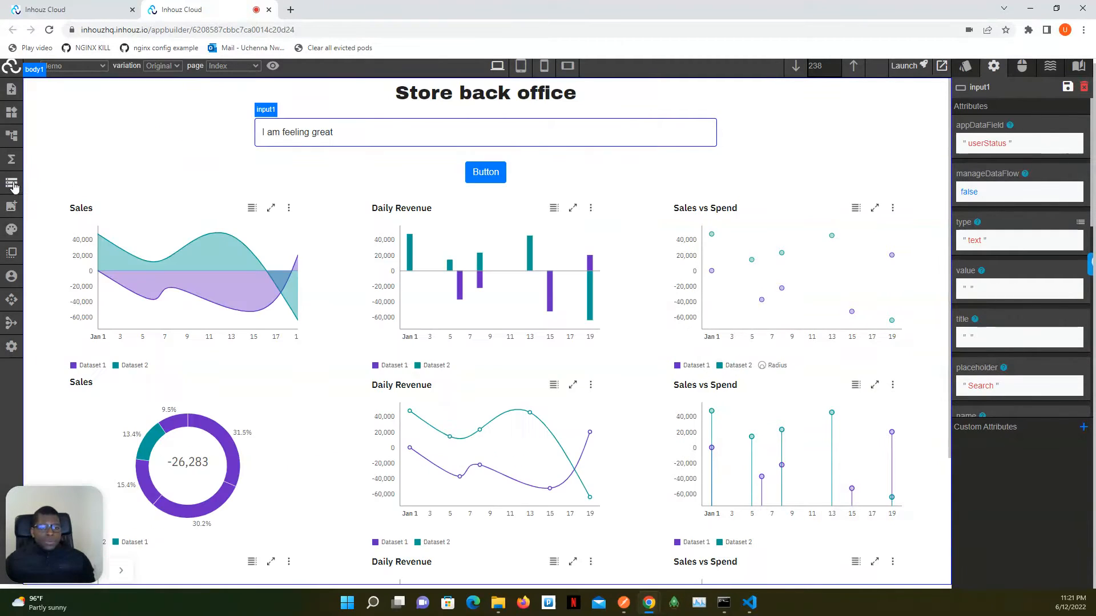
- Show the click event of the button below the search input, and open tutorialDemoFunction's logic 1 workflow in the function builder
click(501, 177)
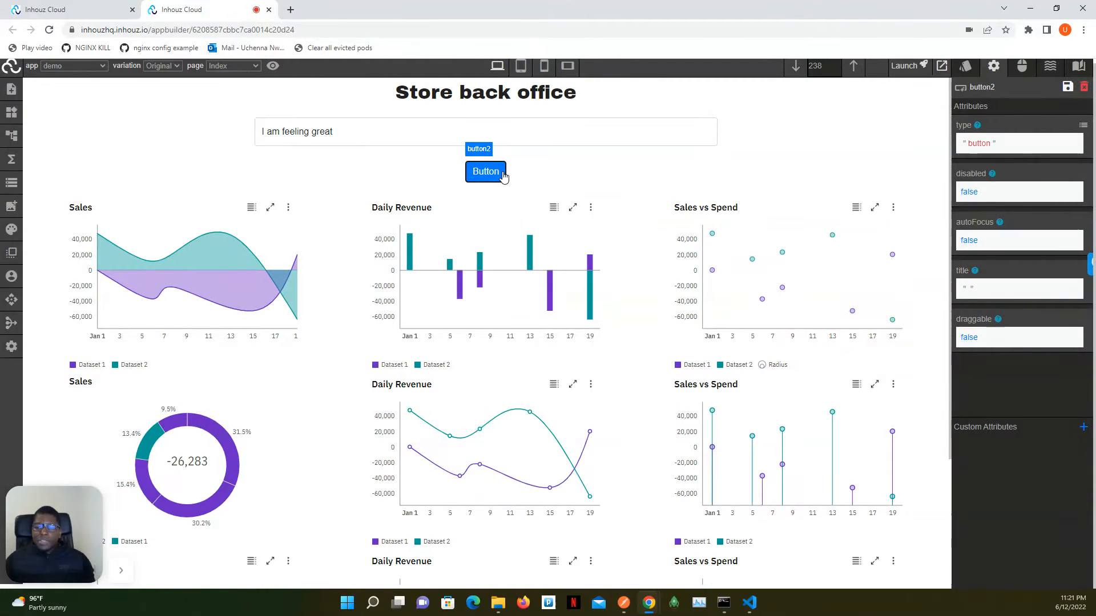
click(1022, 67)
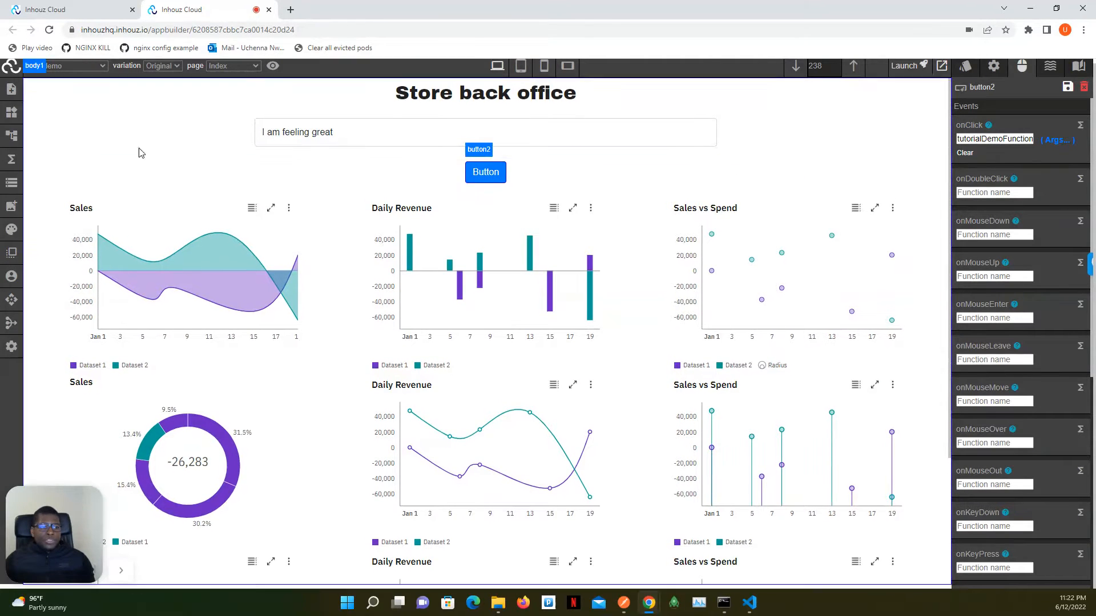
click(11, 160)
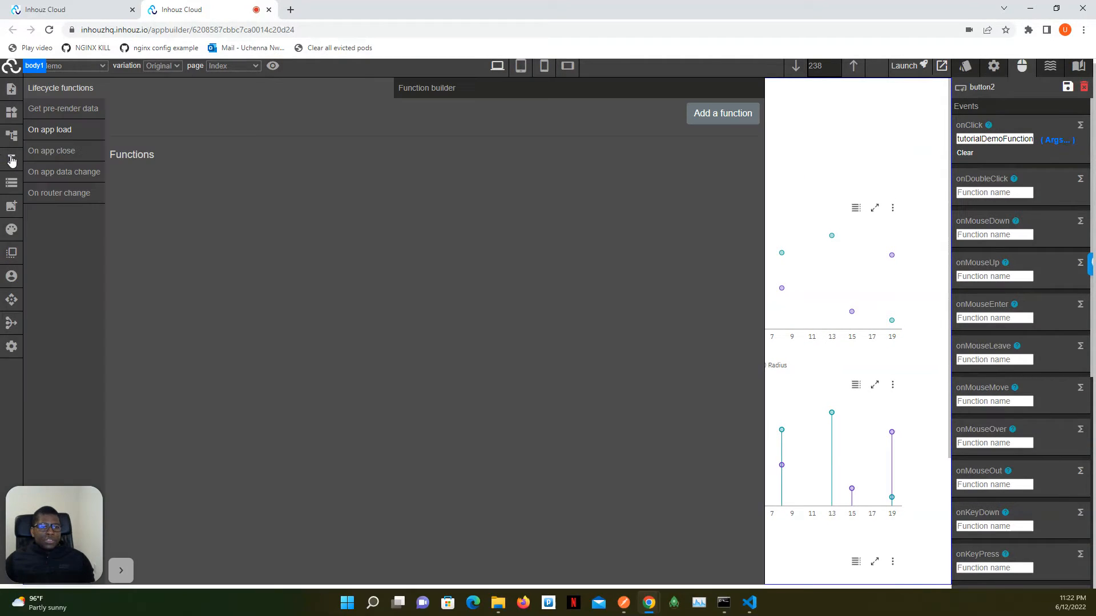
click(455, 88)
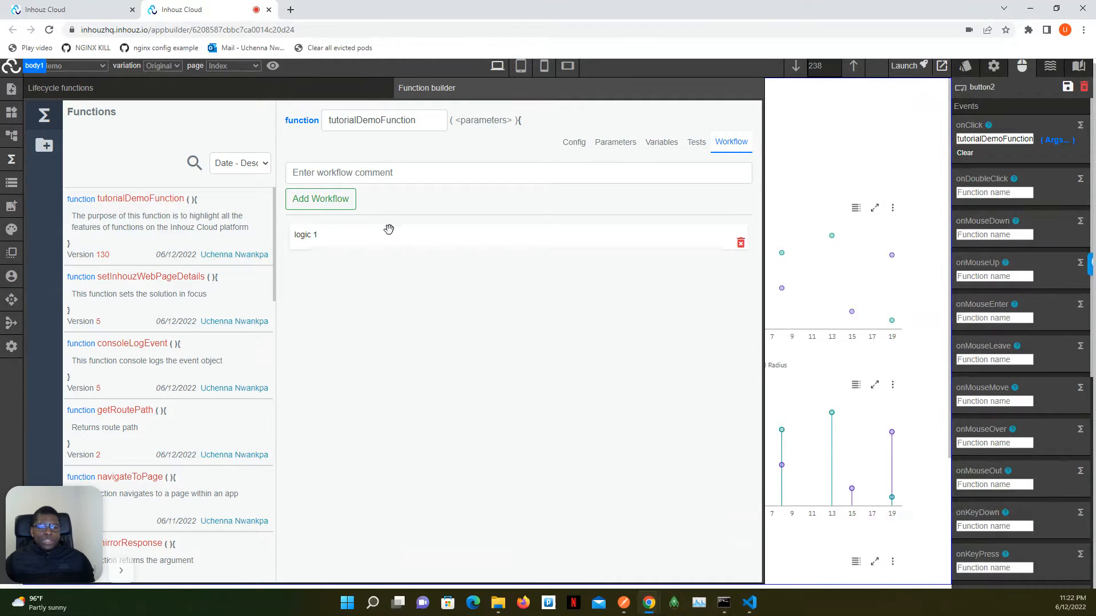
click(407, 238)
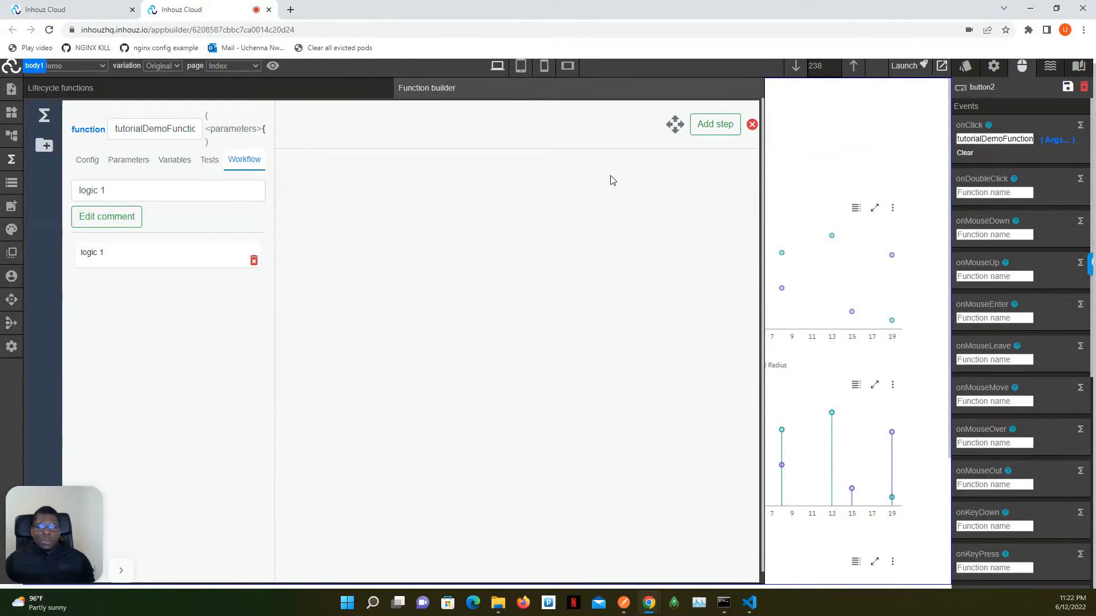
- Add a step to the logic 1 workflow that uses the Update client app data operation
click(718, 126)
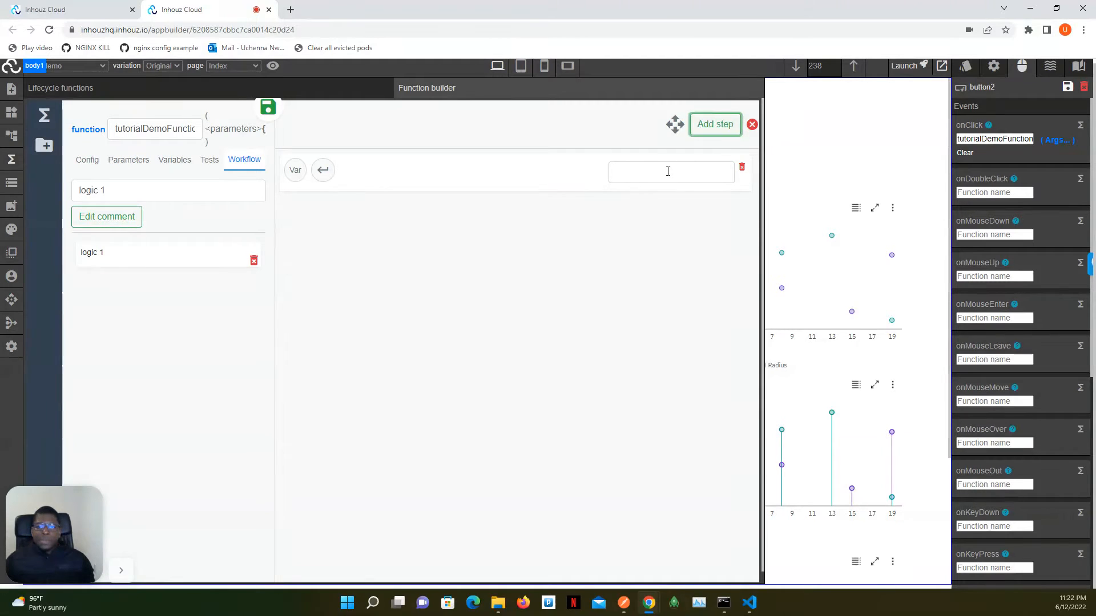
click(667, 172)
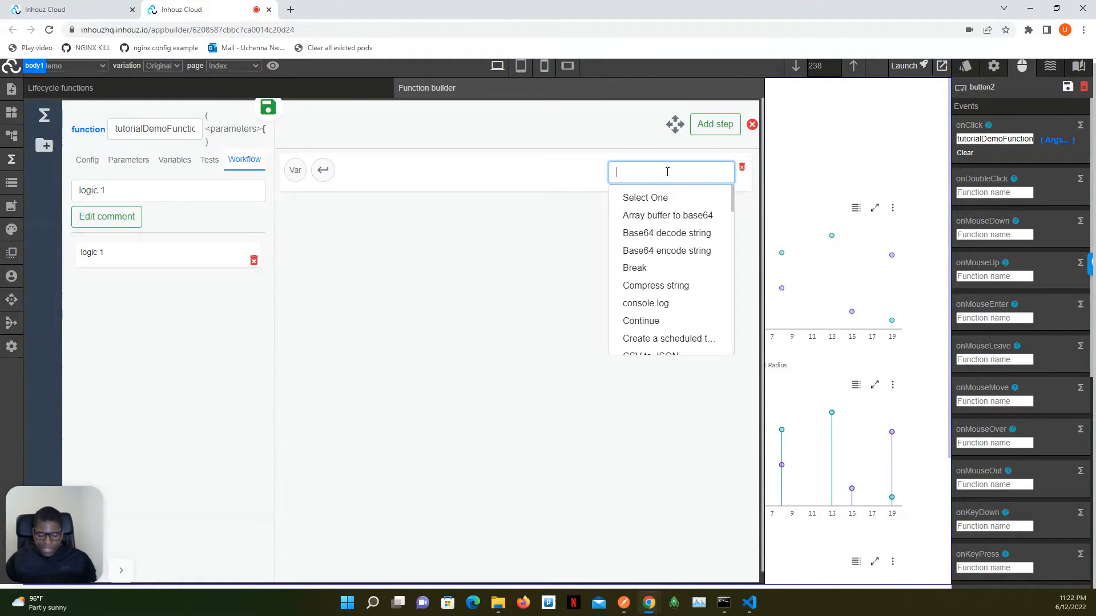
text(upda)
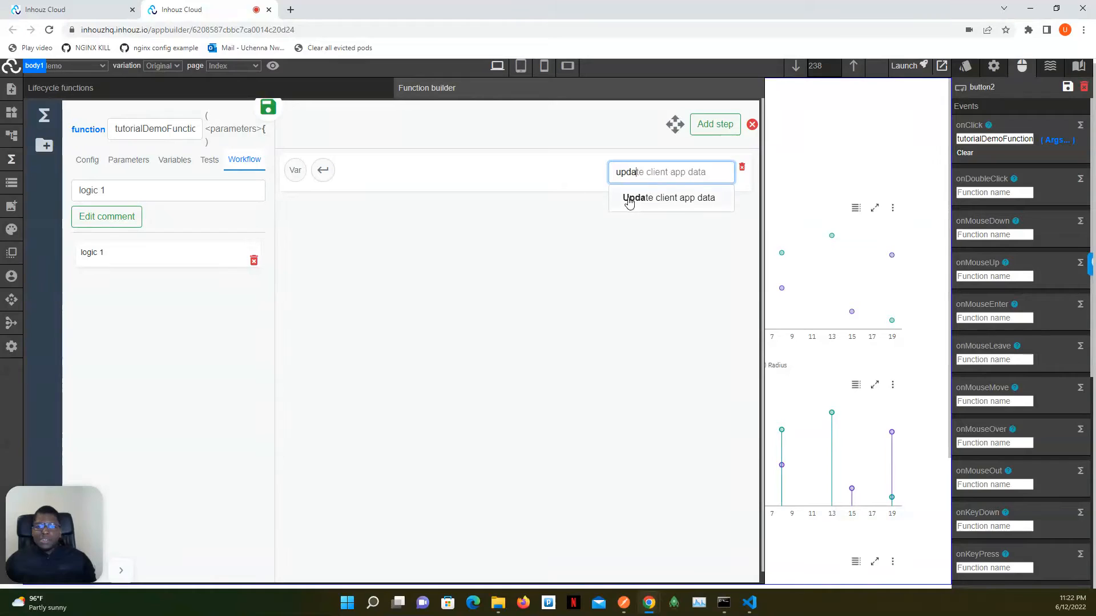
click(705, 200)
- Add a property with the text key randomNumber to the setAppDataFunction object
click(304, 240)
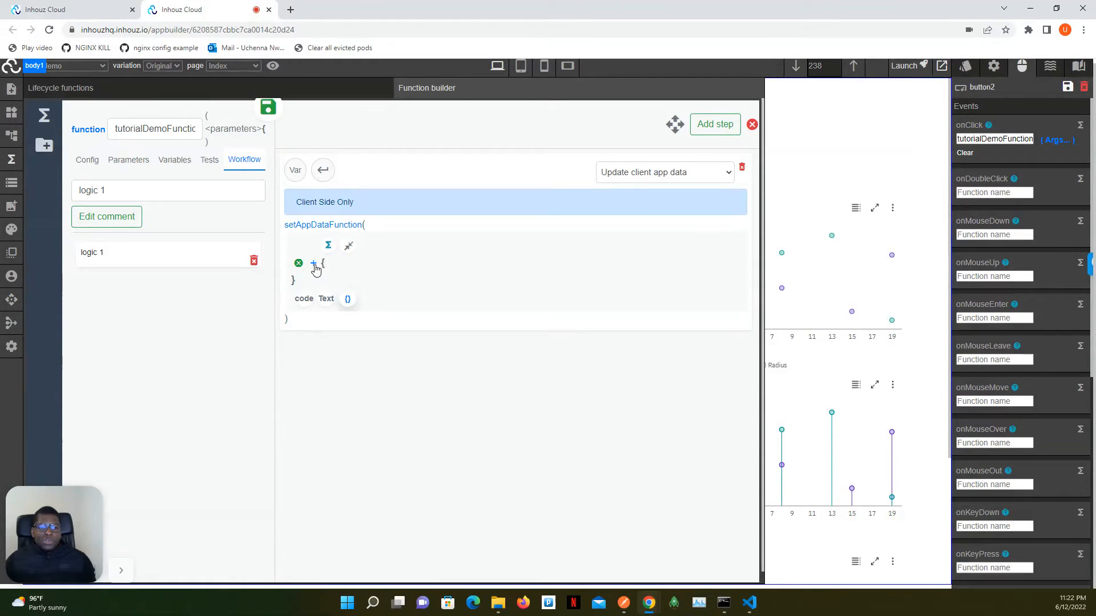
click(314, 263)
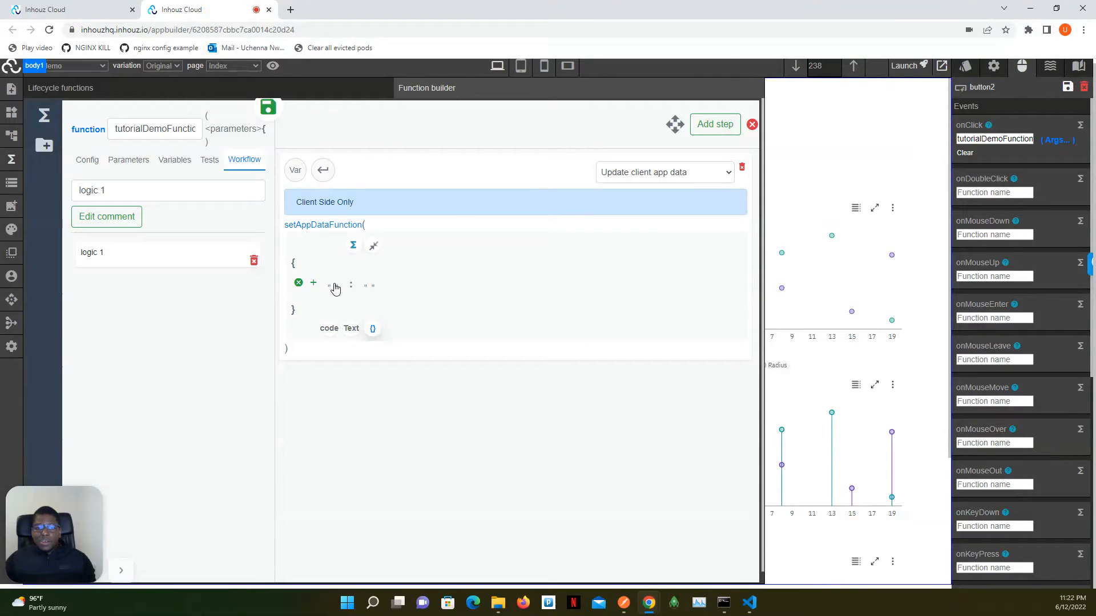
click(333, 286)
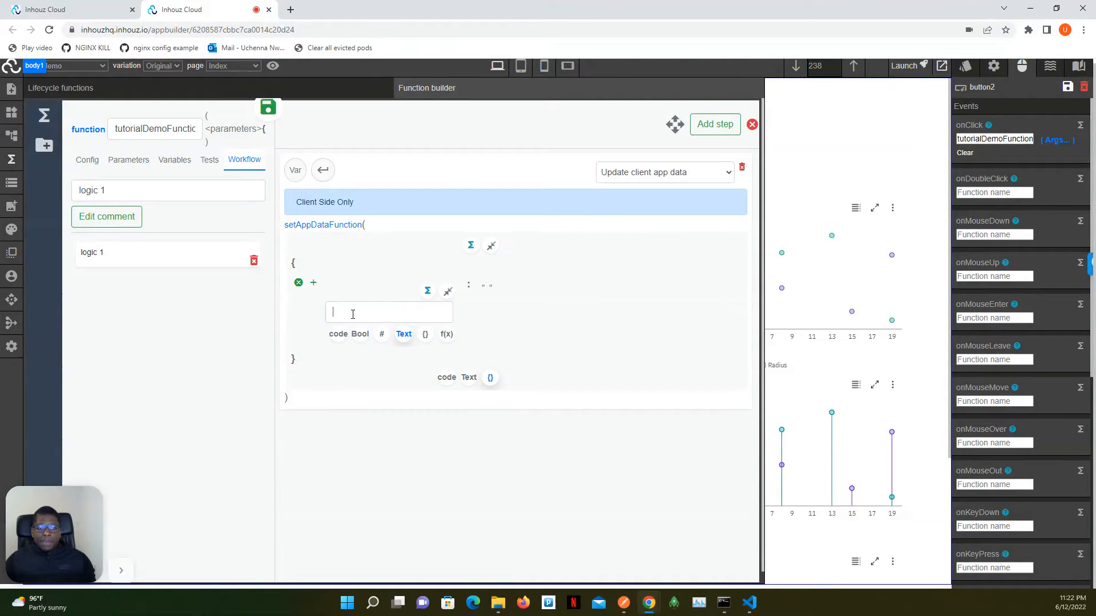
text(random)
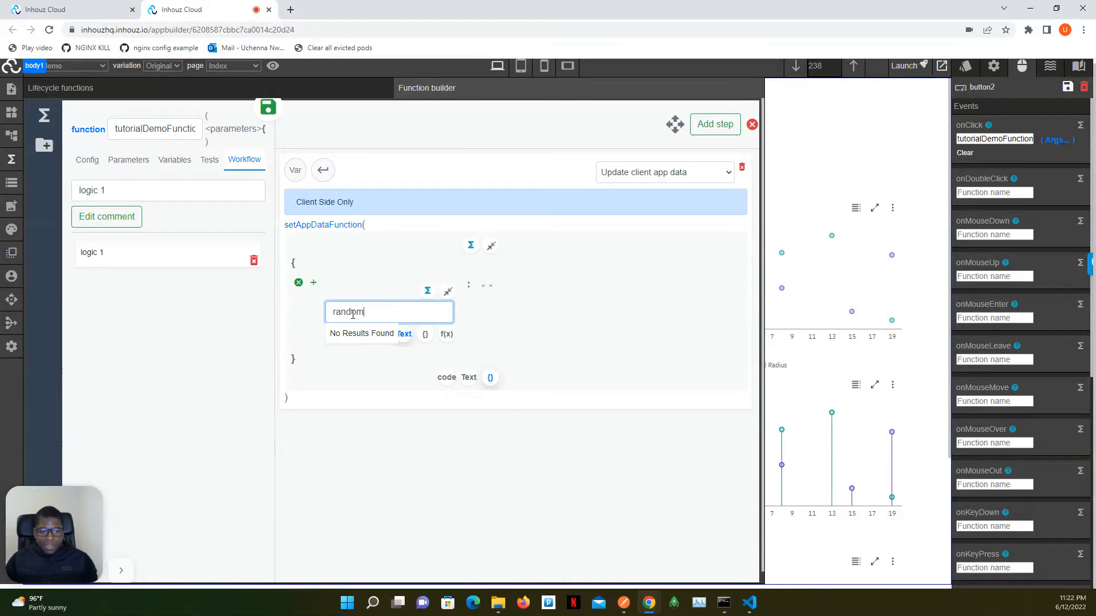
text(Tex)
key(BackSpace)
key(BackSpace)
key(BackSpace)
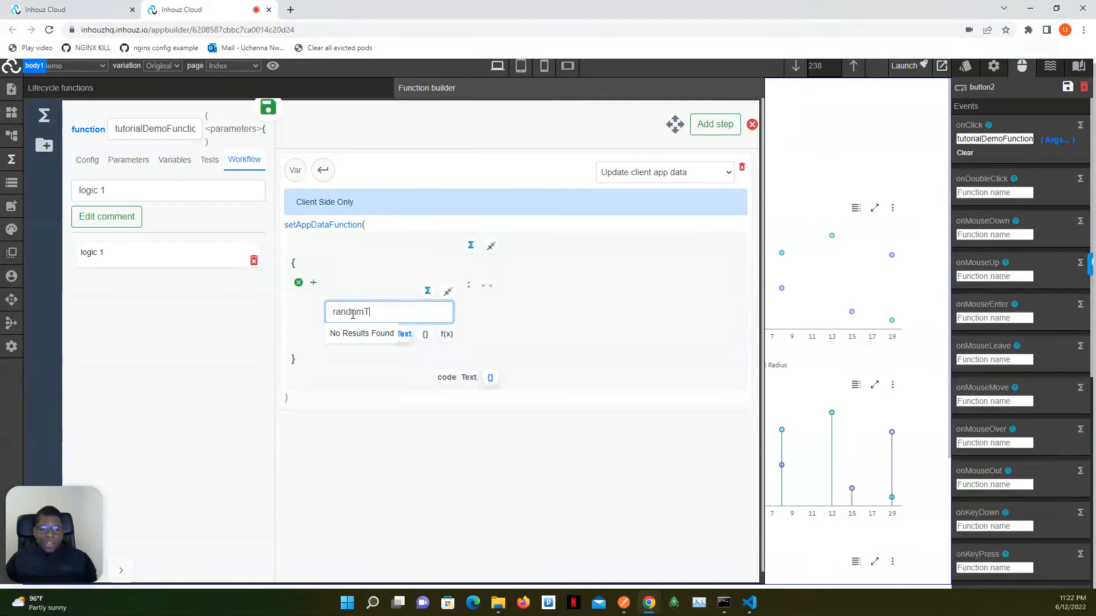
text(Number)
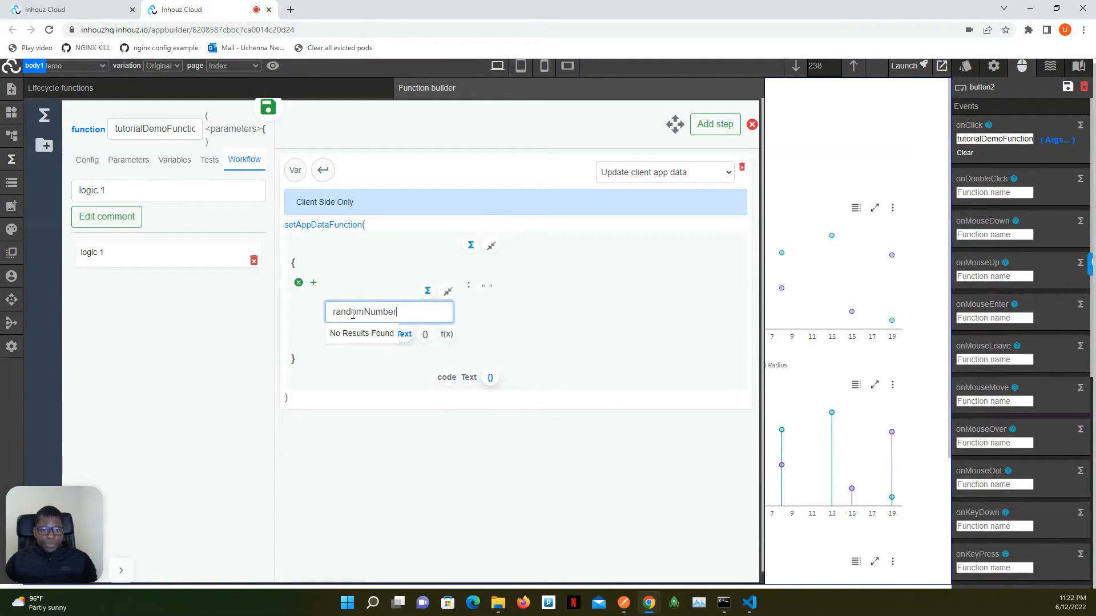
click(448, 291)
- Set the randomNumber property's value to the code expression Math.random() and collapse the setAppDataFunction object editors
click(420, 290)
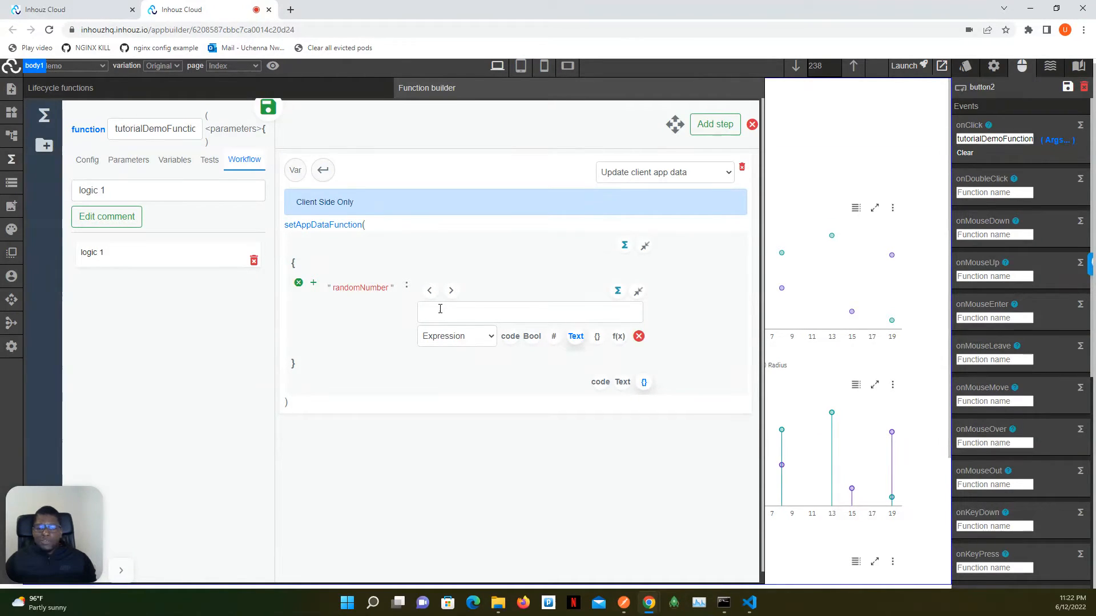
click(510, 338)
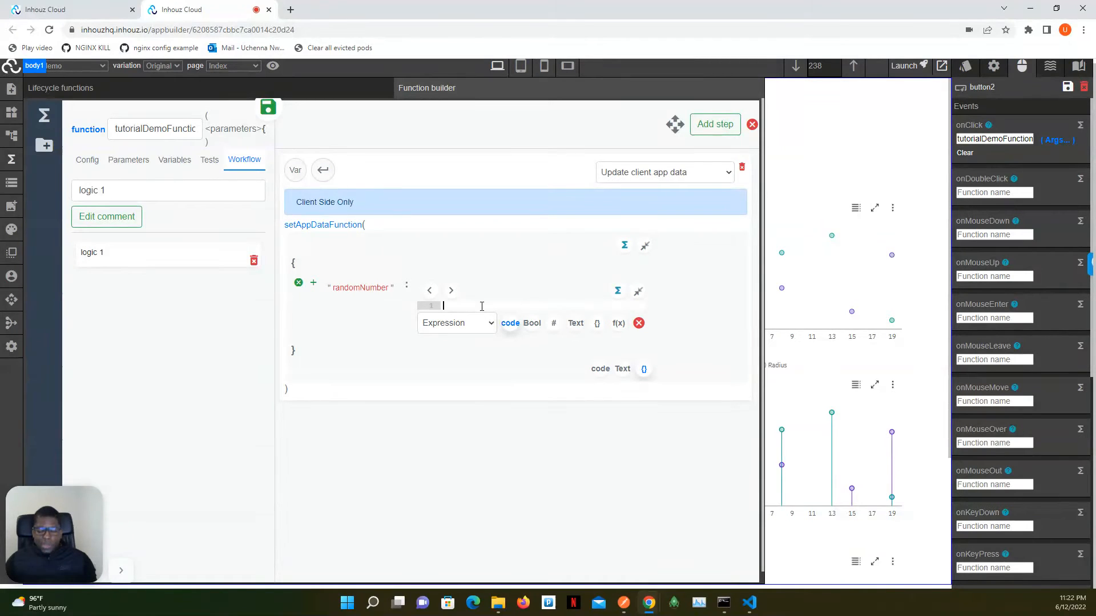
text(Math.random())
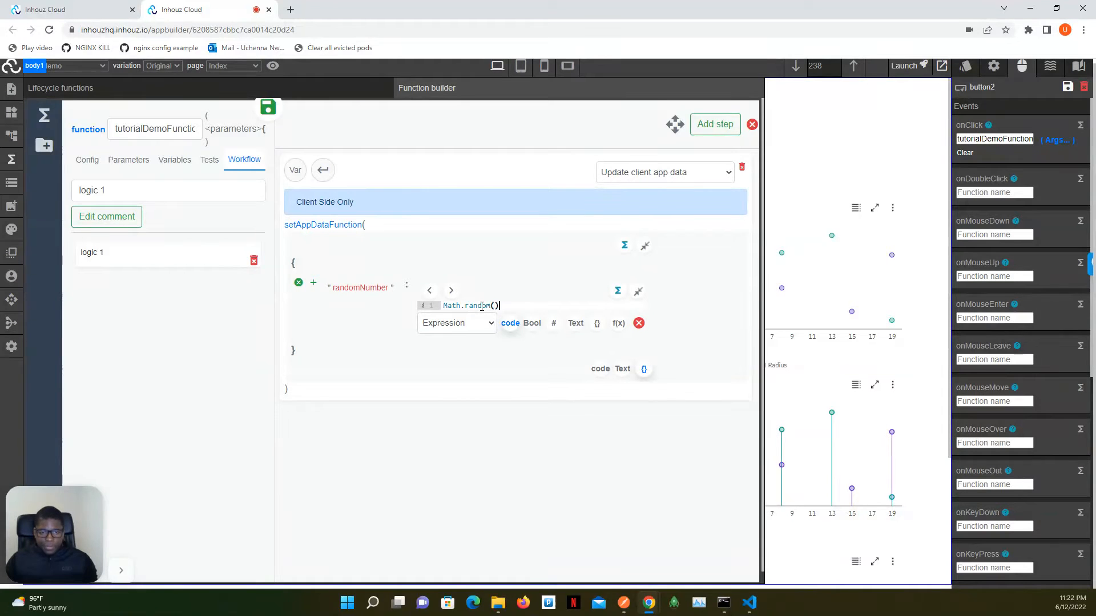
click(637, 291)
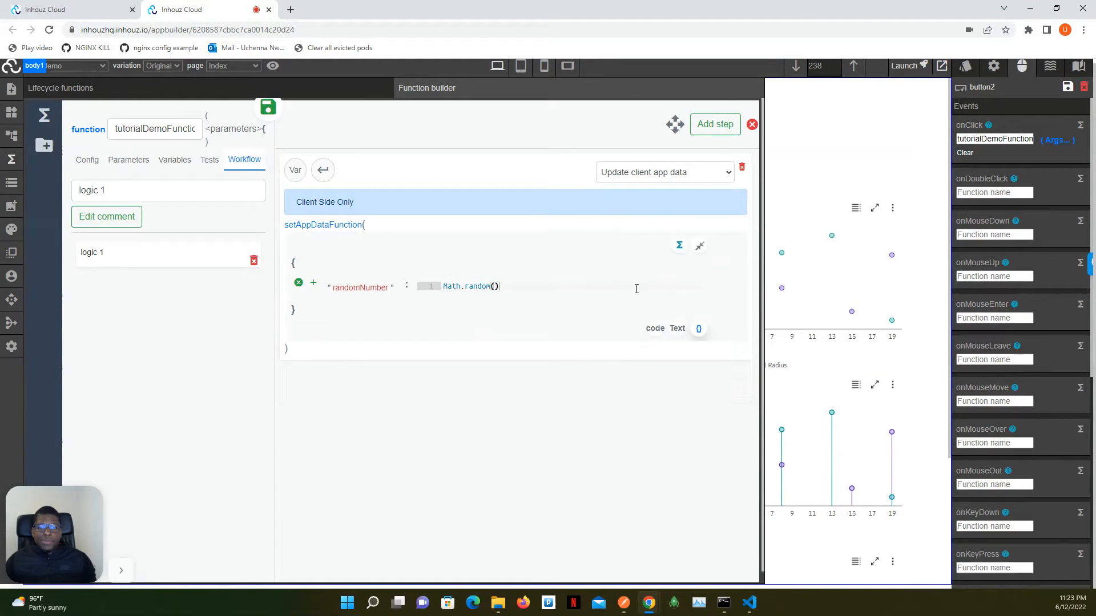
click(677, 248)
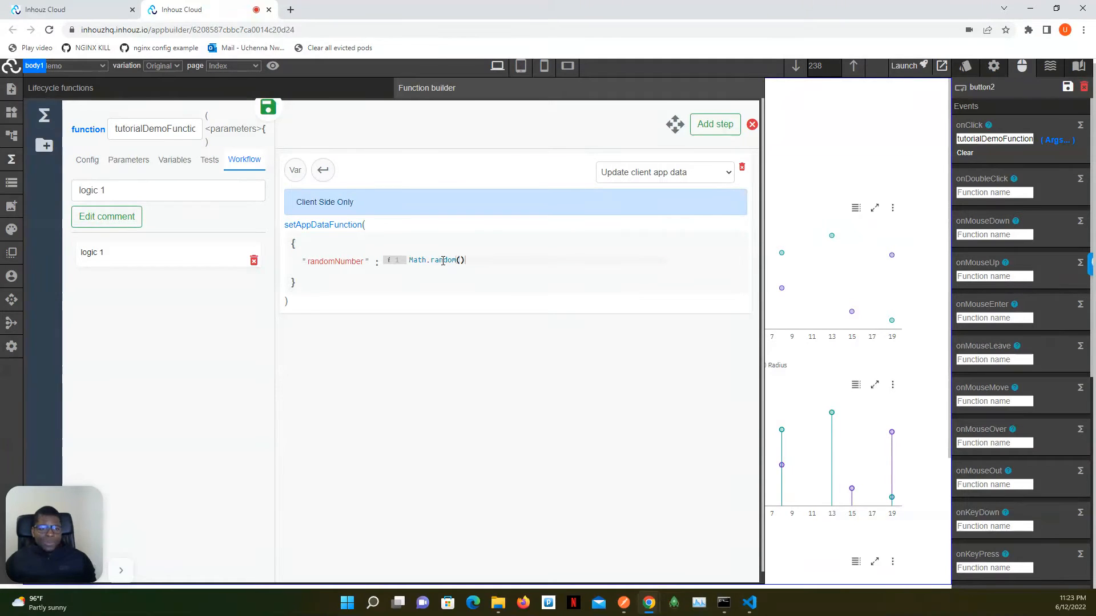
- Save and deploy the updated tutorialDemoFunction, and reload the app builder page
click(268, 107)
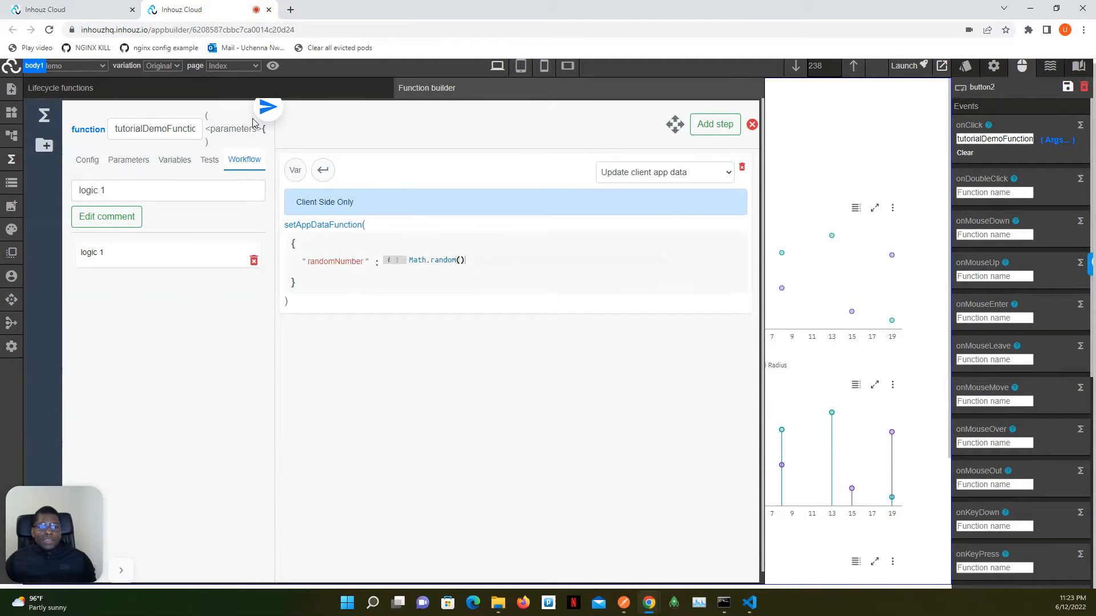
click(82, 164)
click(128, 425)
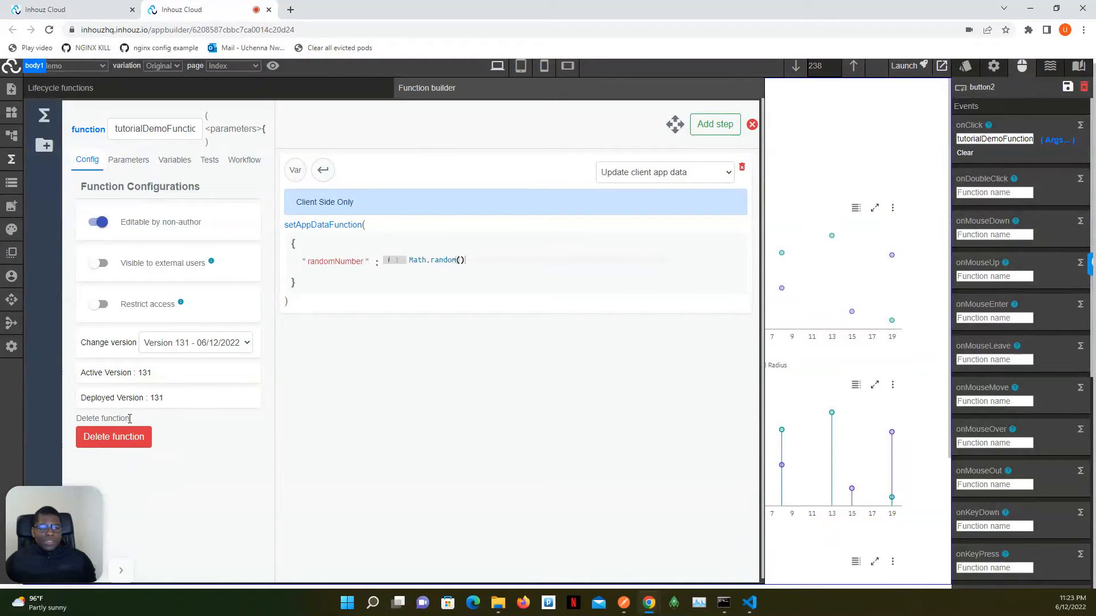
click(11, 159)
click(50, 29)
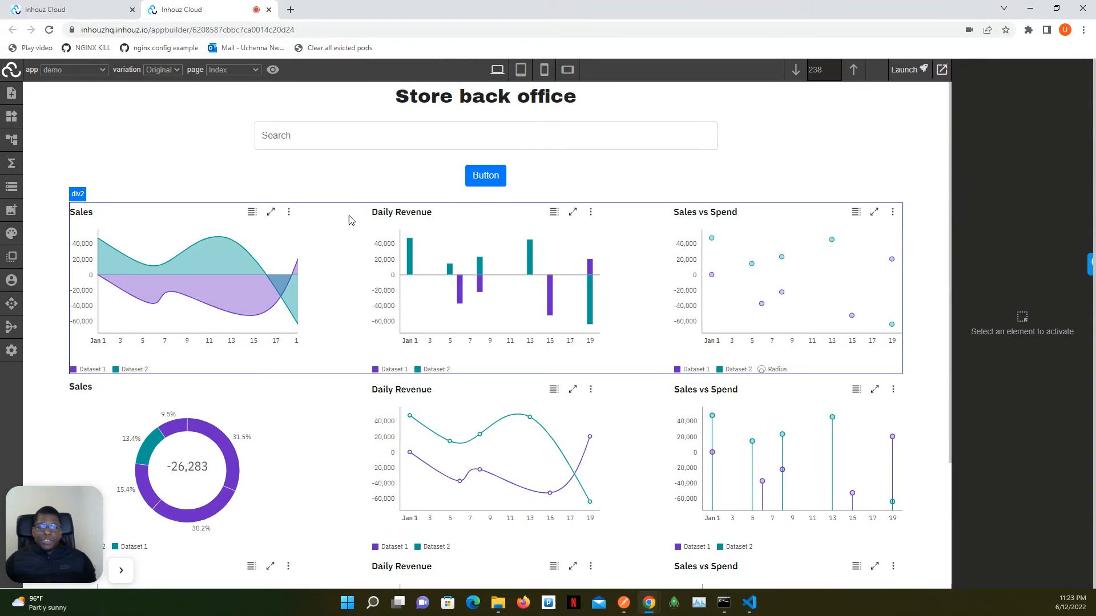
- Trigger the button below the search input and check the randomNumber entry at the end of the live app data
click(505, 178)
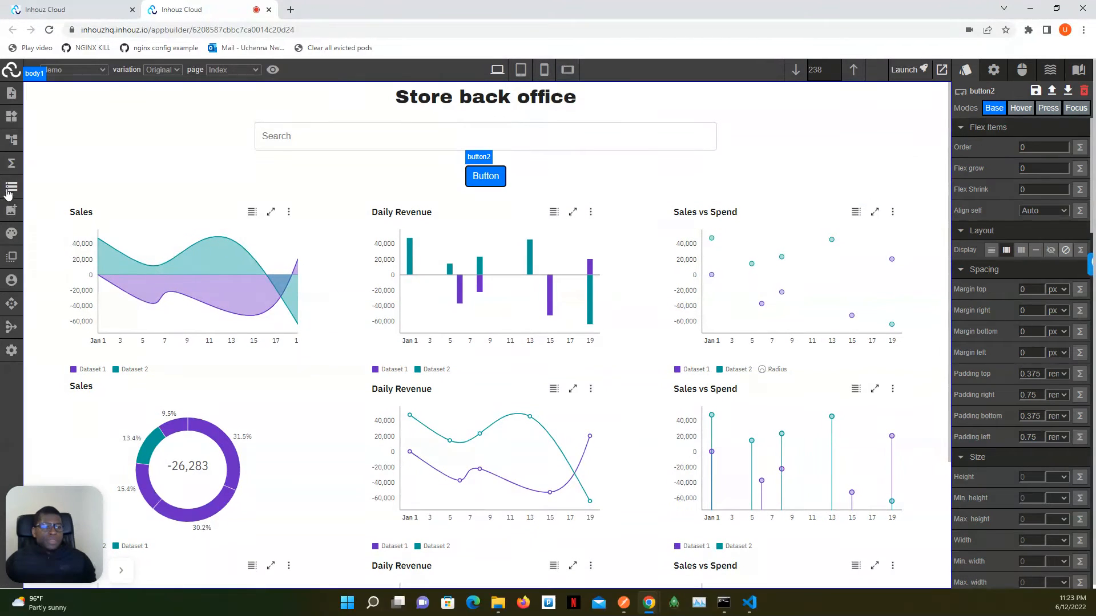
click(8, 192)
scroll(168, 187, down, 10)
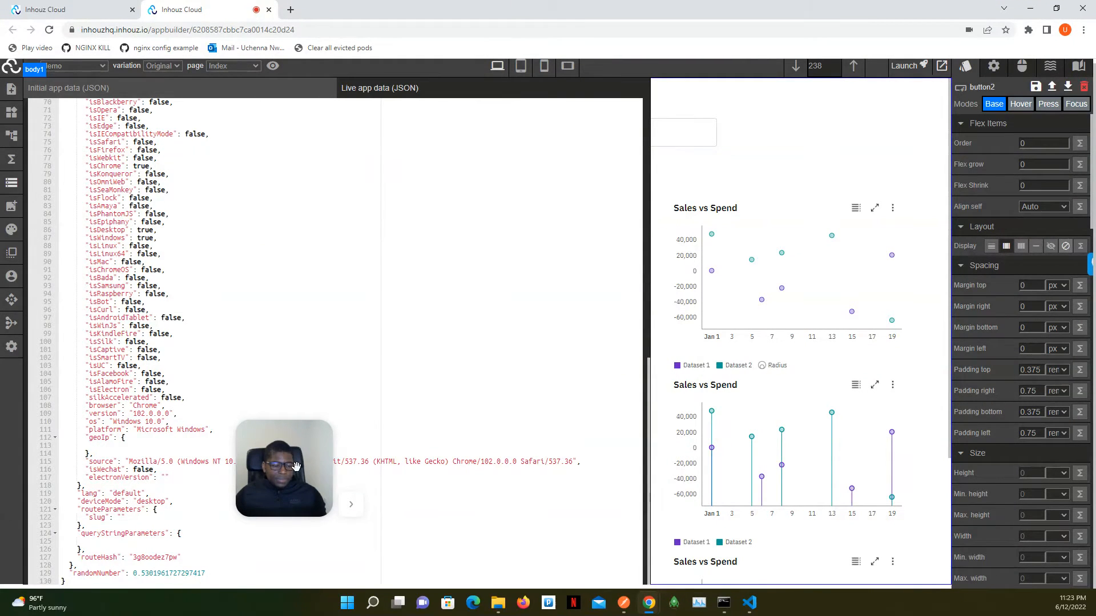
- Close the live app data, trigger the button again, and compare the new randomNumber value in the reopened data
click(11, 182)
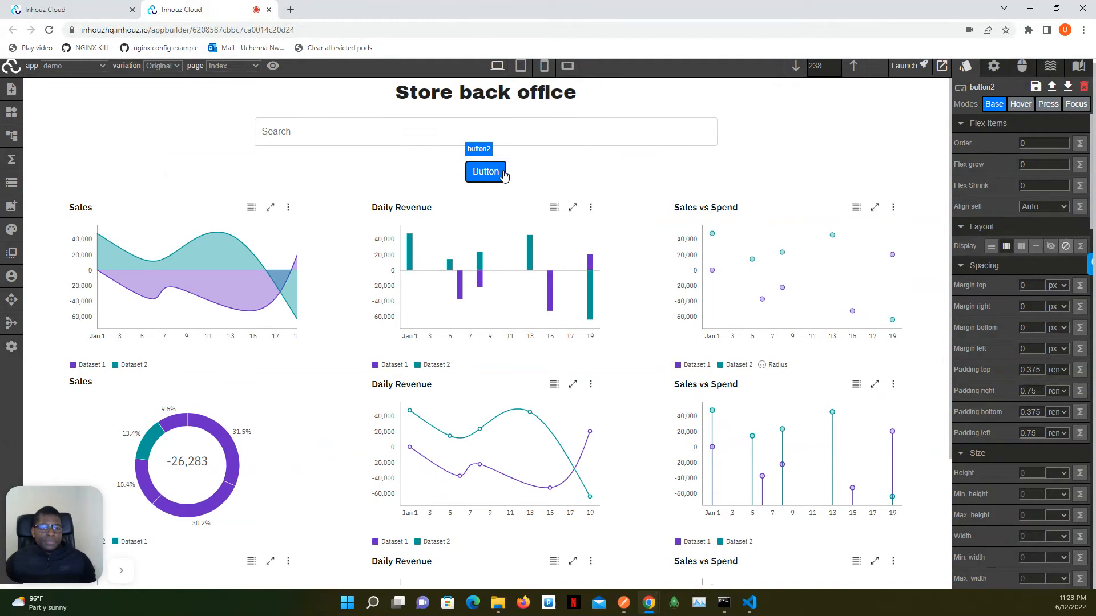
click(11, 184)
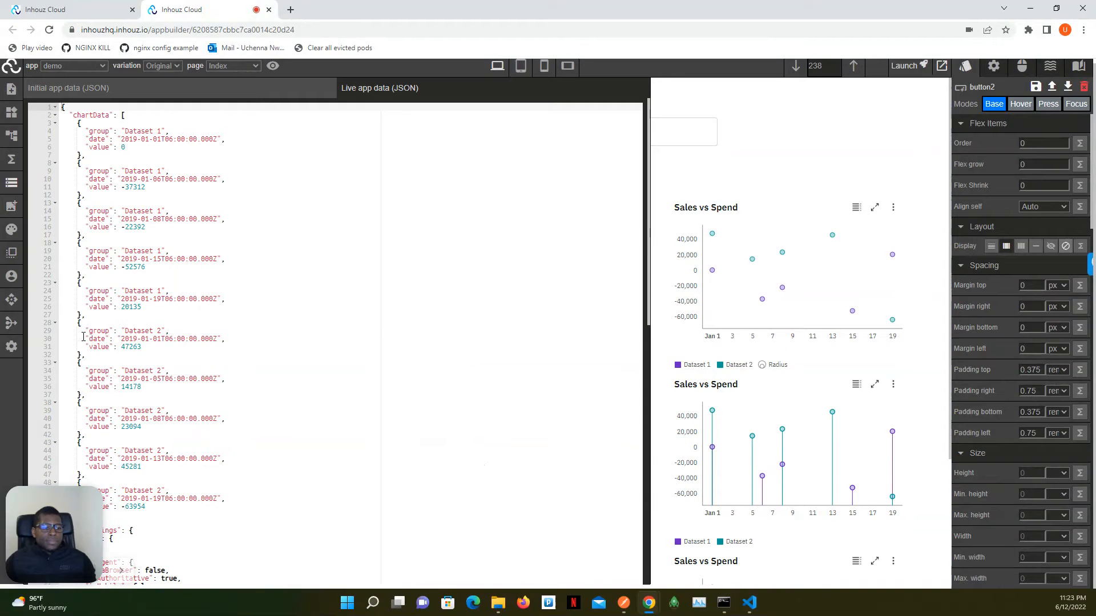
scroll(290, 455, down, 10)
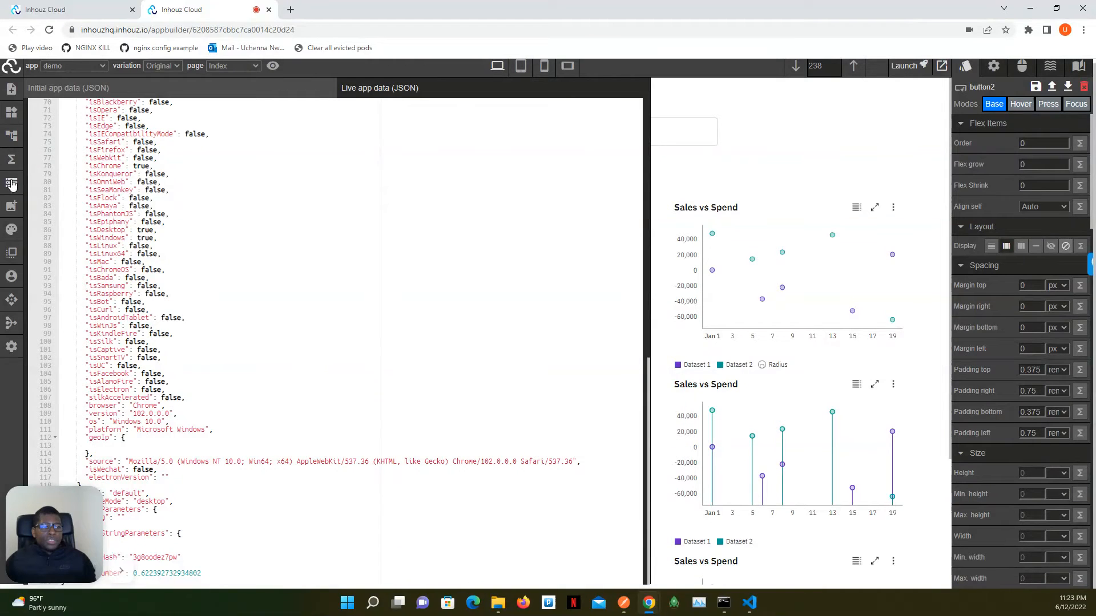
- Reopen tutorialDemoFunction in the function builder and review the Update client app data step in its logic 1 workflow
click(11, 159)
click(469, 89)
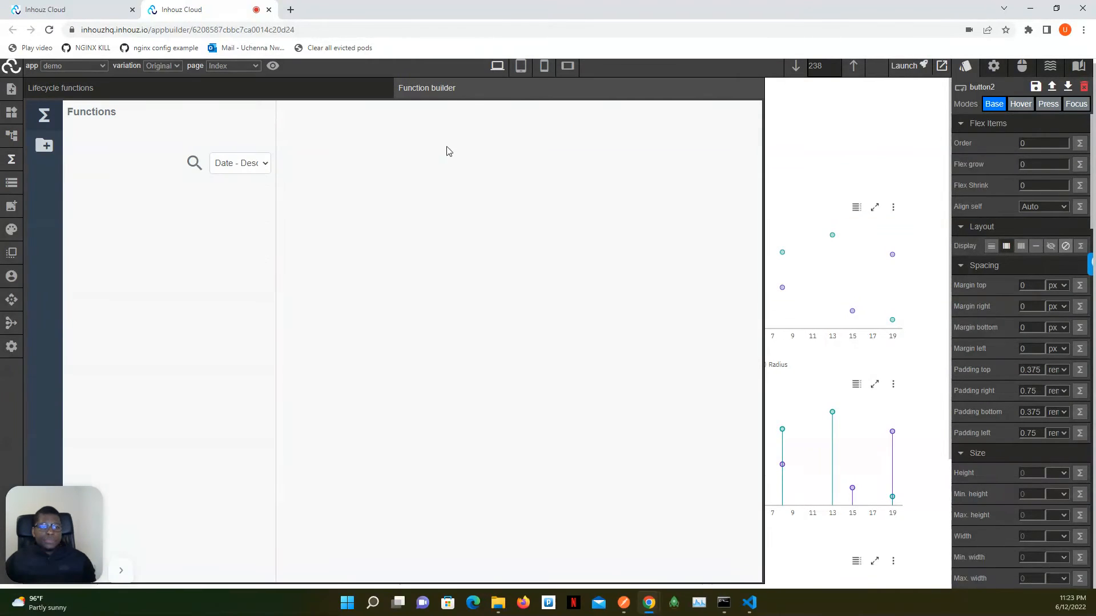
click(142, 216)
click(375, 230)
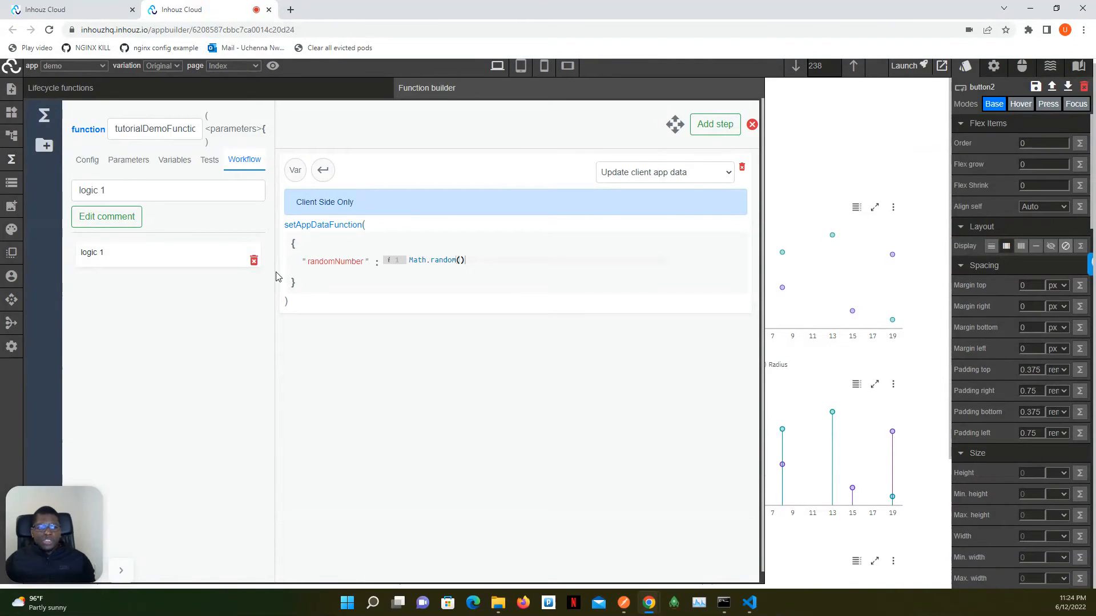
- Close the function builder and switch from the demo app to the todo app
click(11, 161)
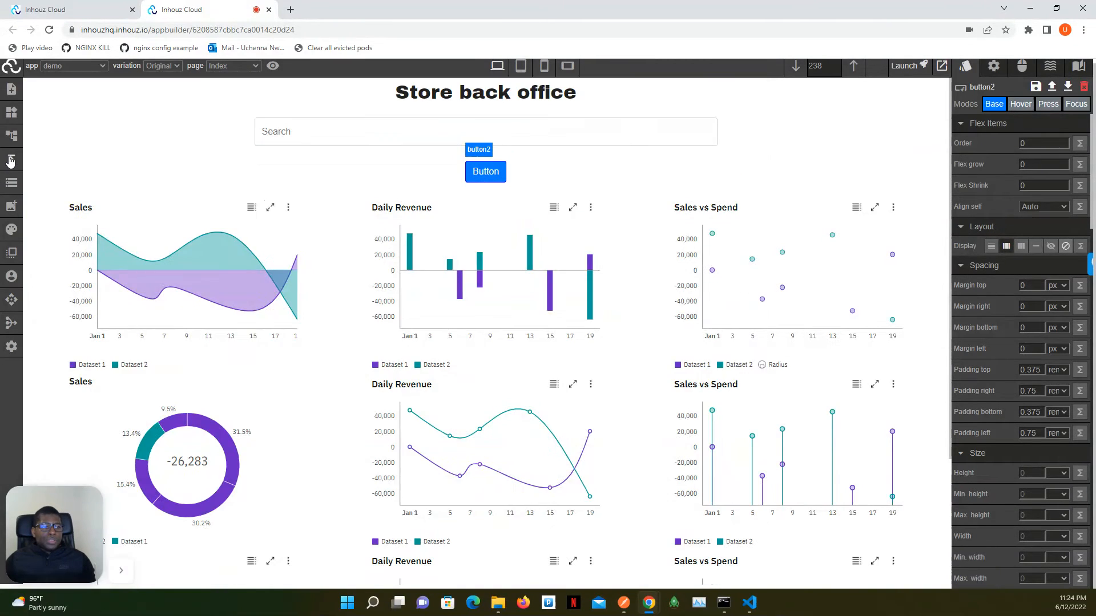
click(76, 66)
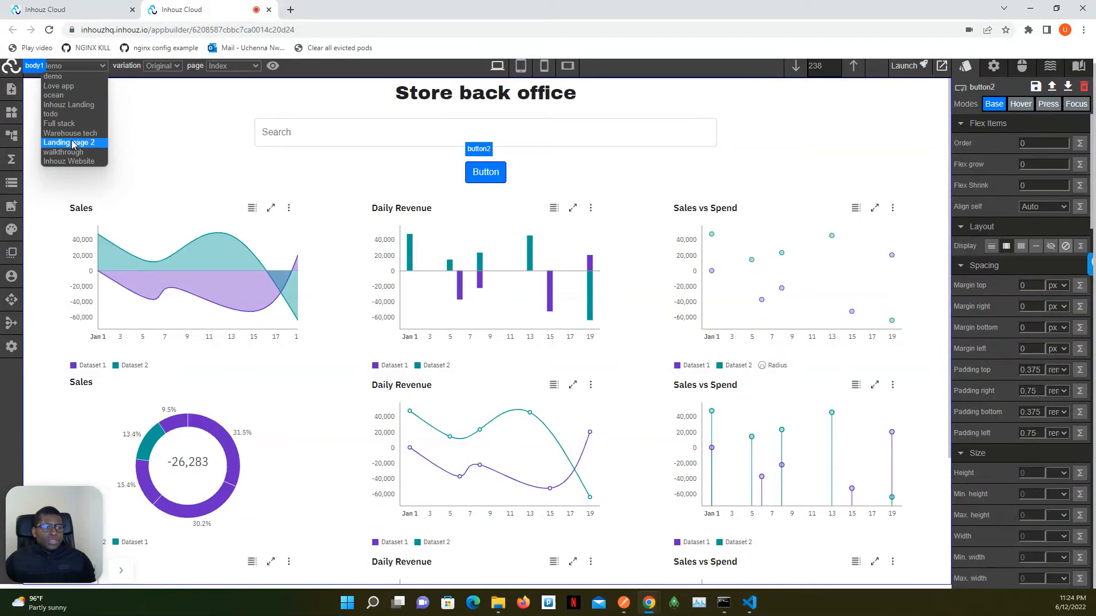
click(77, 114)
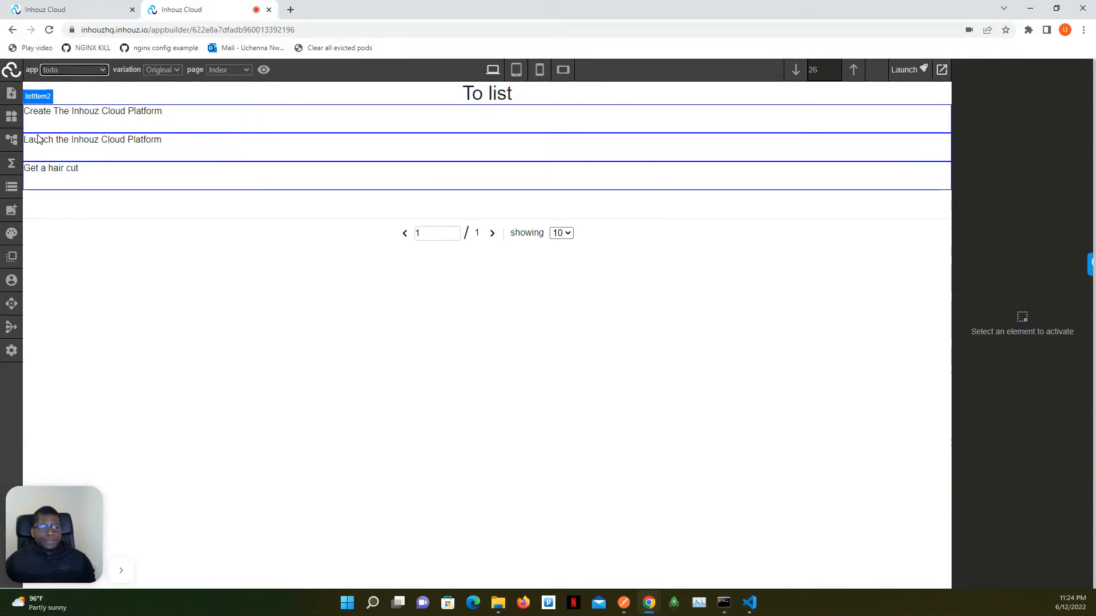
- Select list2 through the element hierarchy and examine its appDataField attribute and its events
click(12, 141)
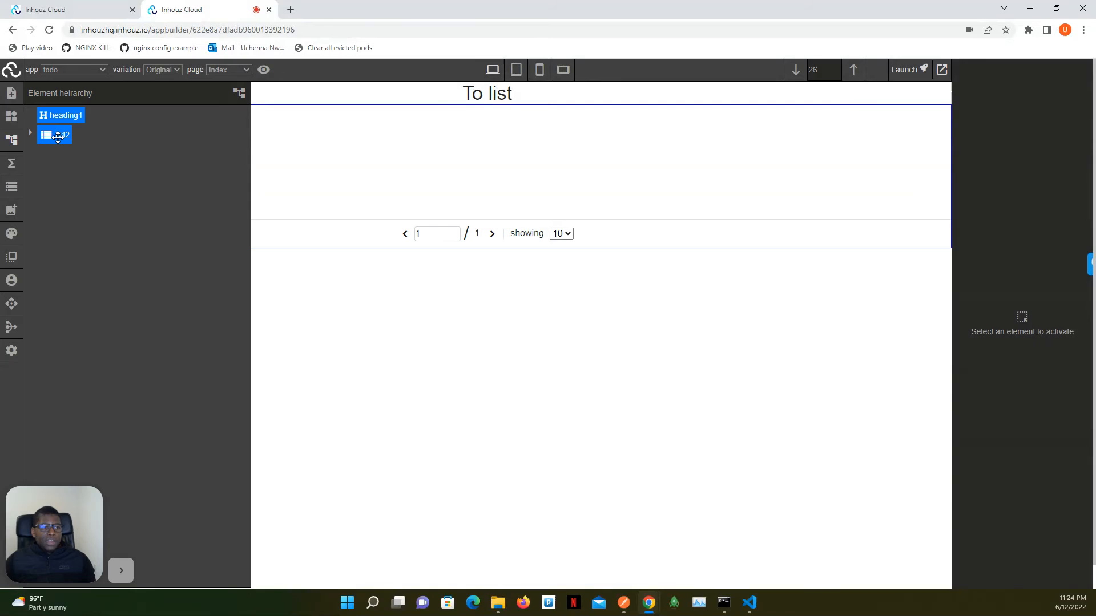
click(41, 136)
click(12, 142)
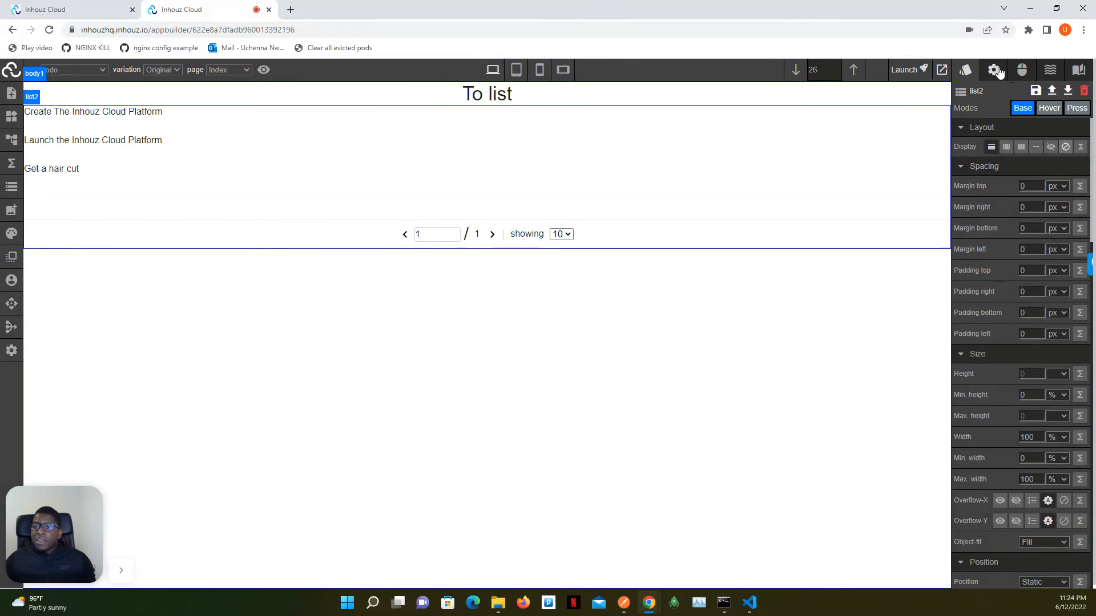
click(993, 70)
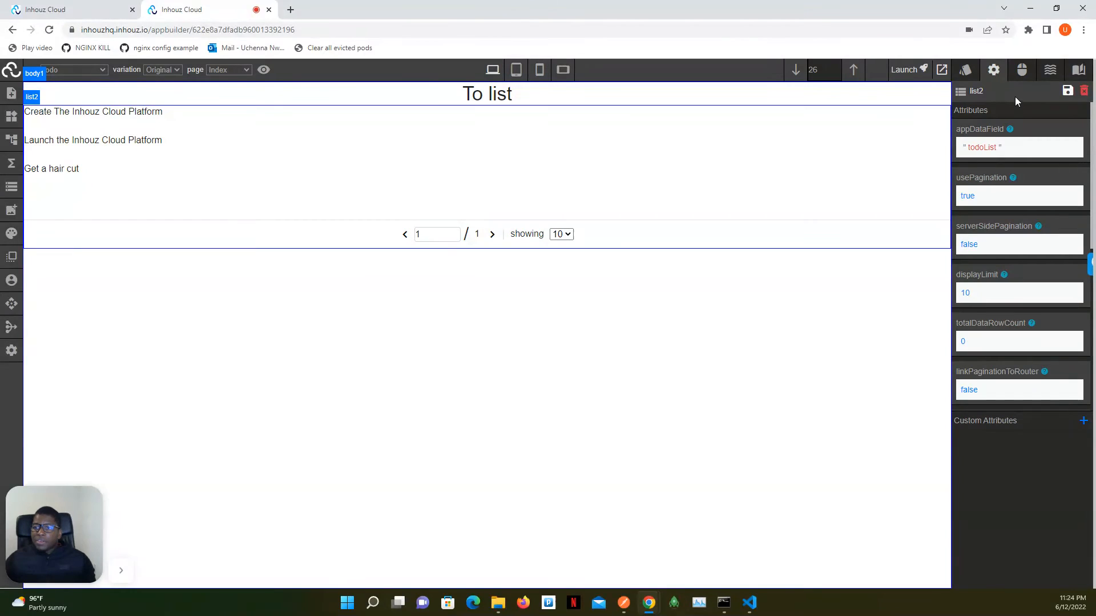
click(1021, 70)
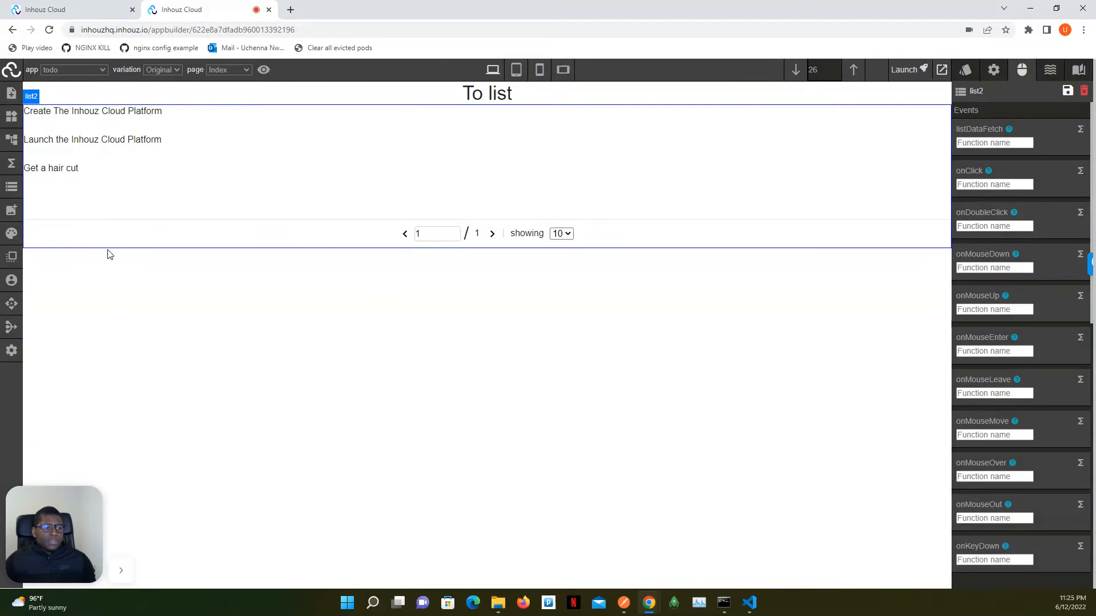
- Examine which function is assigned to the todo app's On app load lifecycle event
click(14, 164)
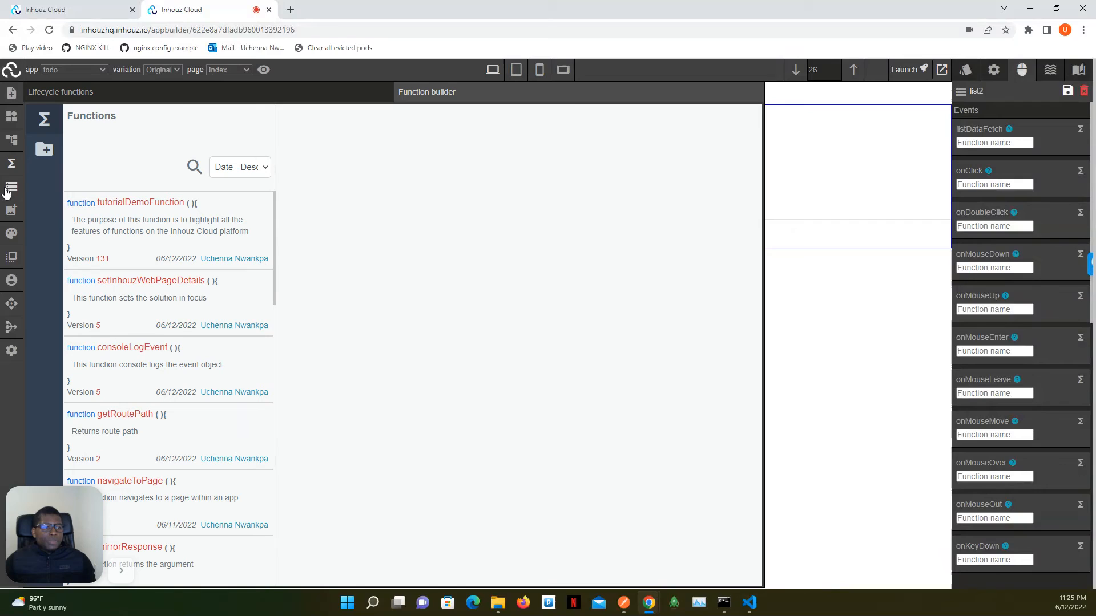
click(88, 94)
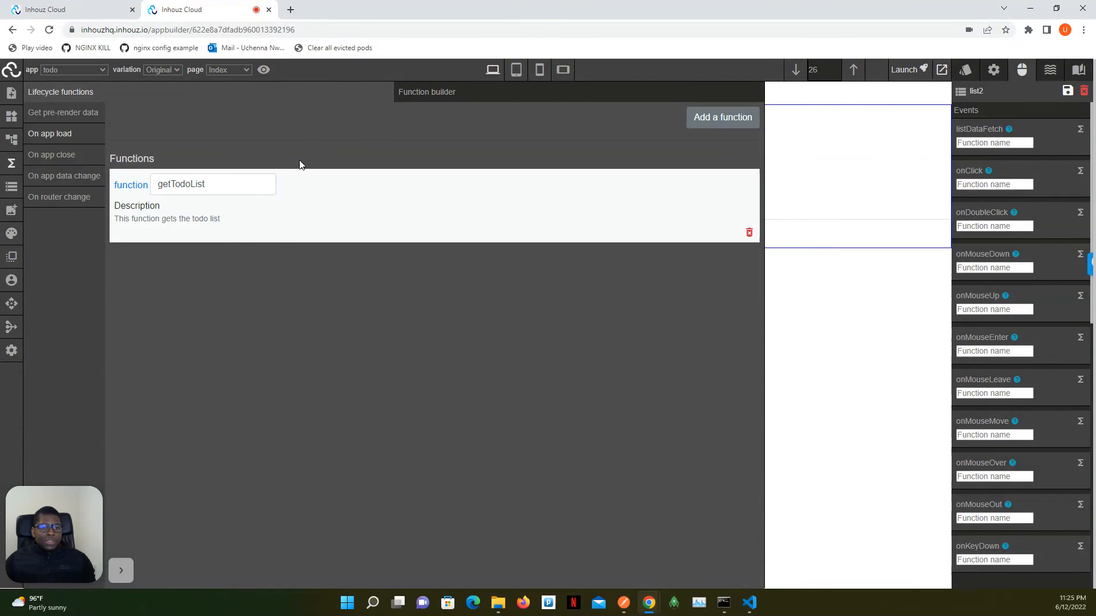
- Search the function builder for getTodo and open the get list workflow of the getTodoList function
click(442, 95)
click(193, 167)
click(169, 167)
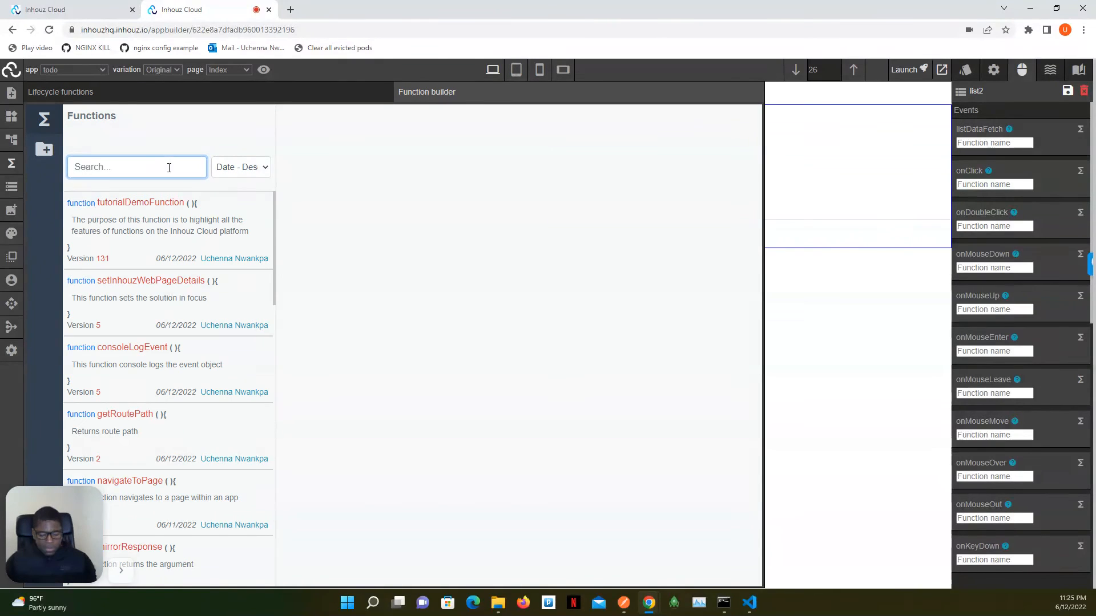
text(get)
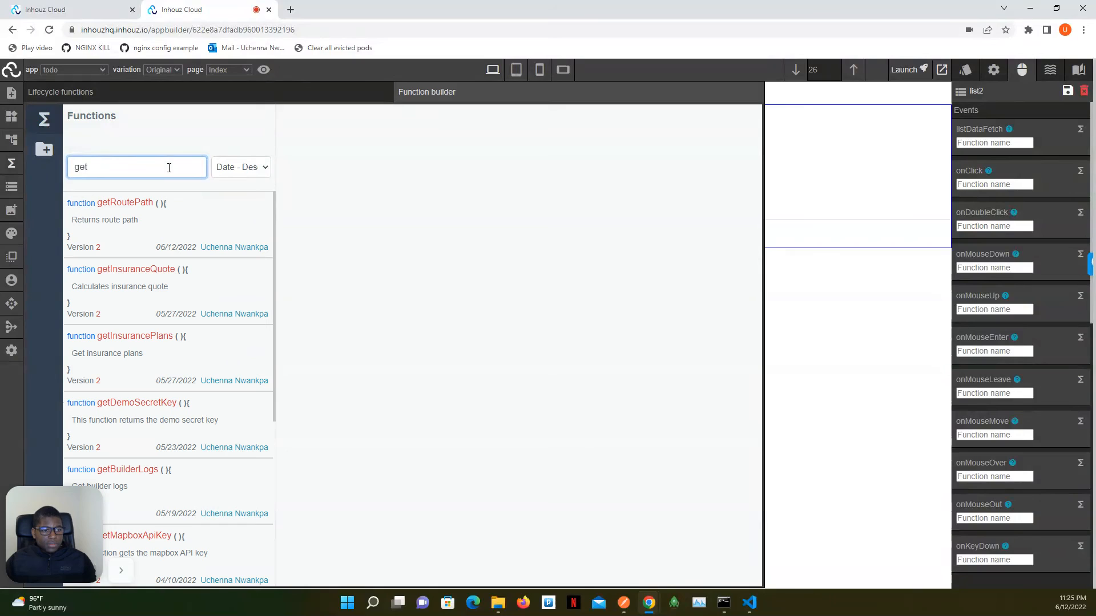
text(Todo)
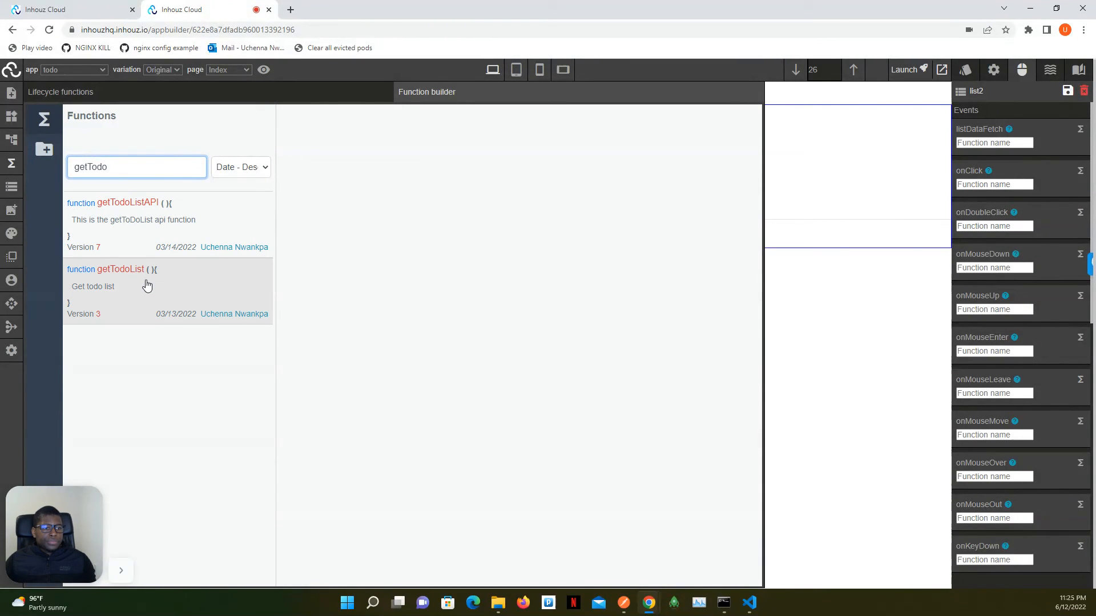
click(146, 291)
click(389, 240)
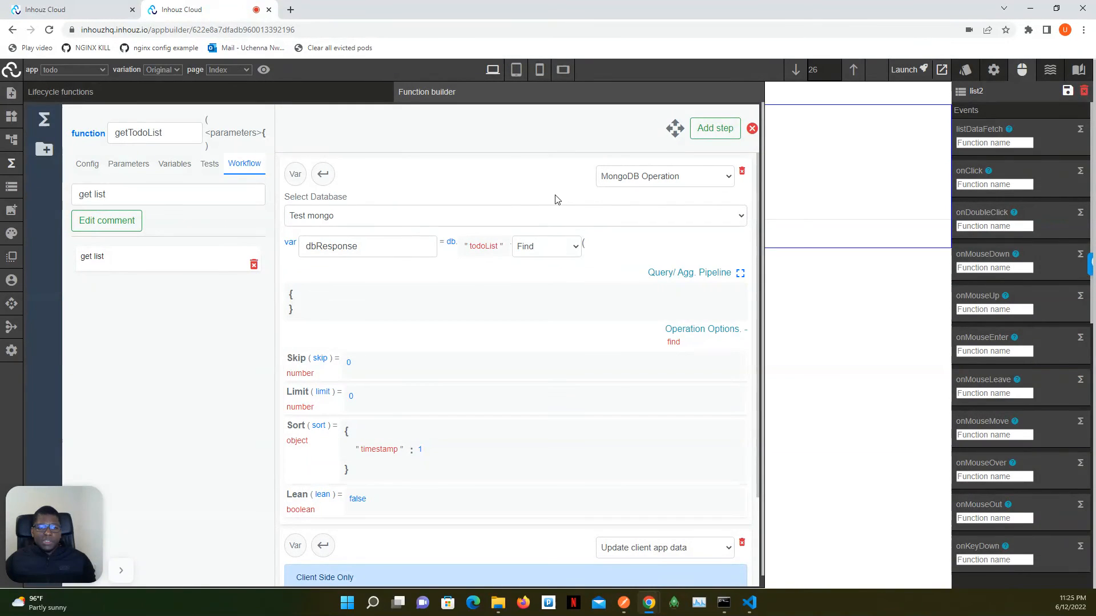
- Review the MongoDB Find operation and the Update client app data step that stores dbResponse under todoList
scroll(557, 198, down, 3)
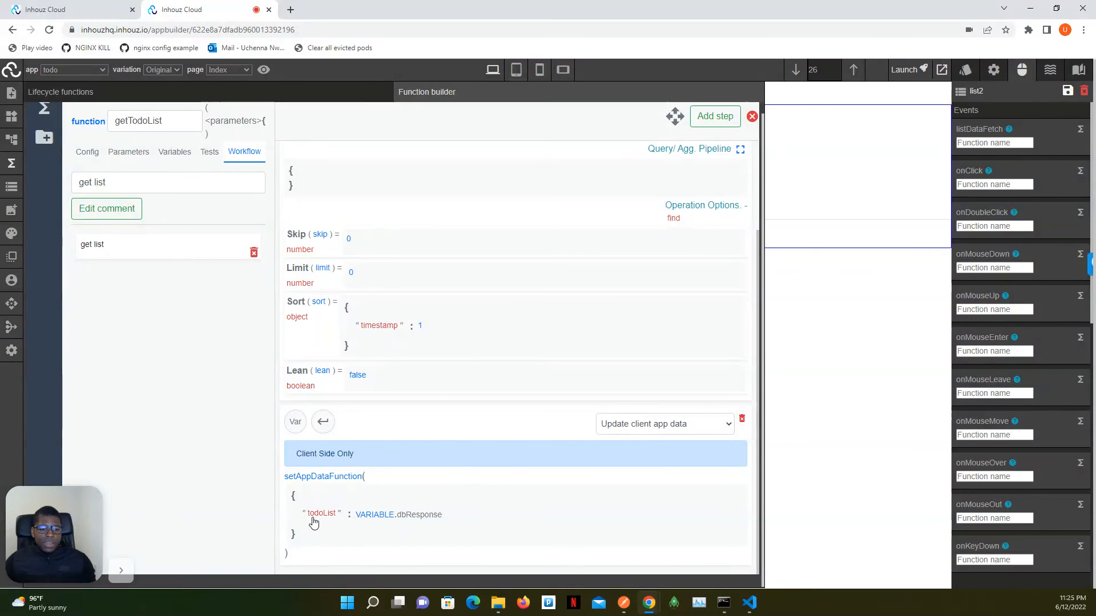
scroll(331, 496, up, 3)
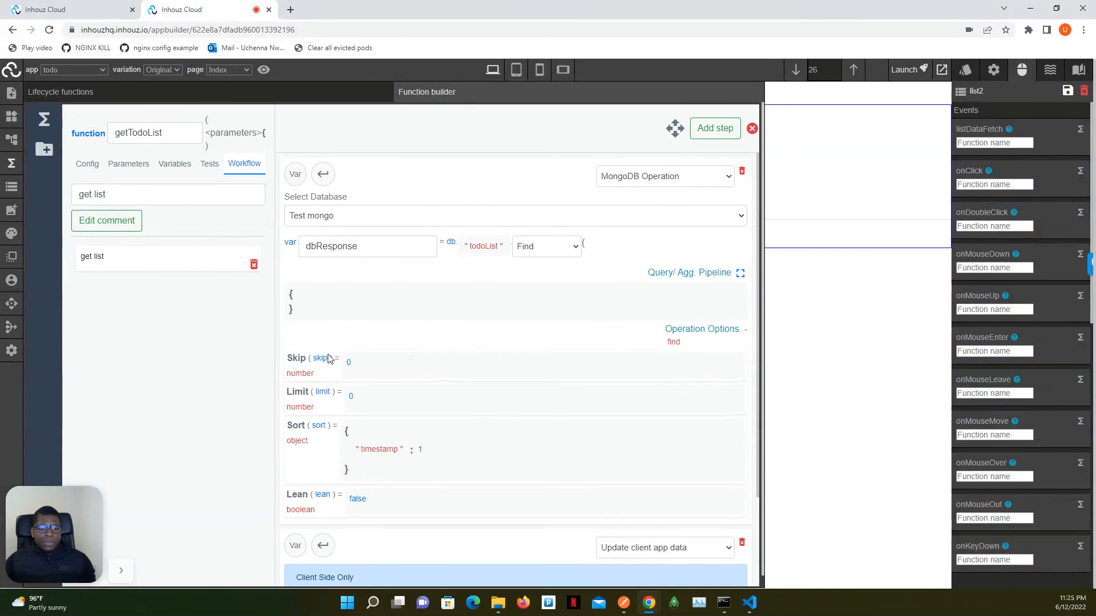
scroll(337, 400, down, 3)
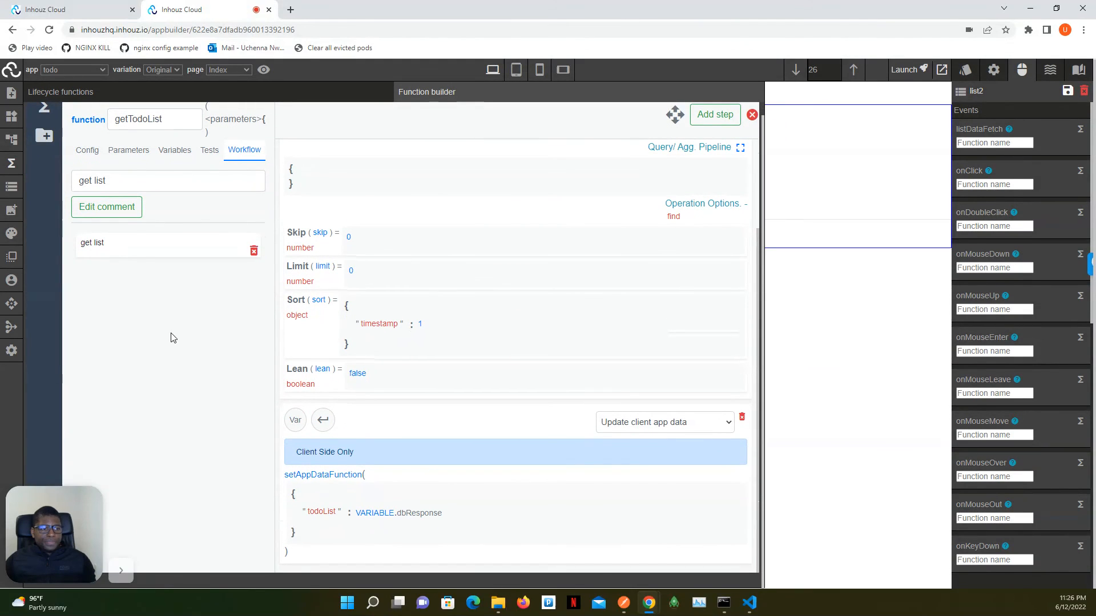
- Examine the todoList array at the end of the todo app's live app data
click(8, 193)
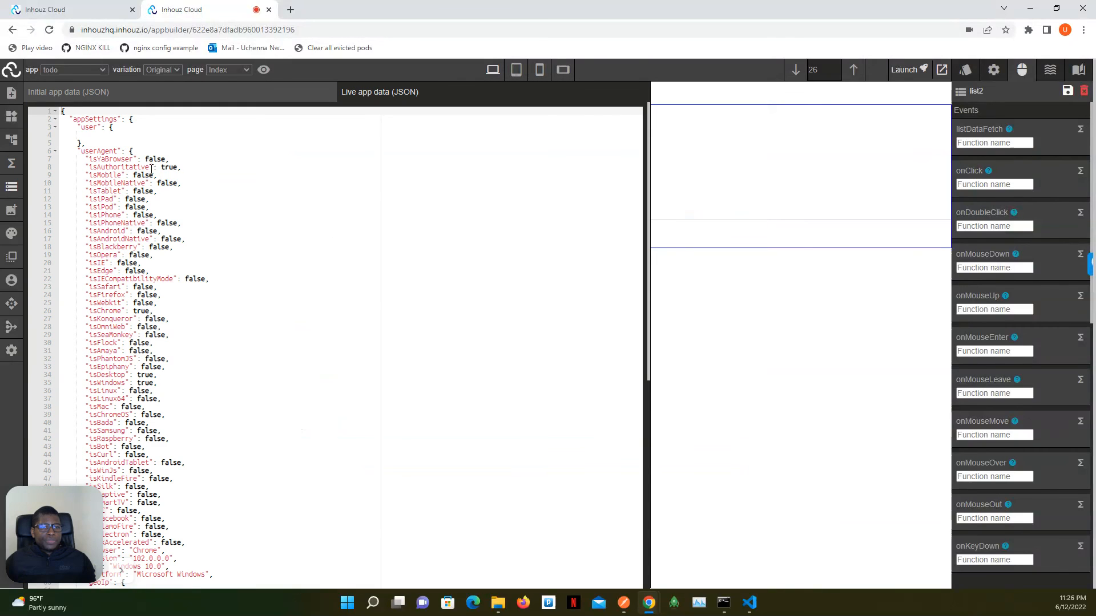
scroll(151, 169, down, 6)
drag(38, 533, 361, 534)
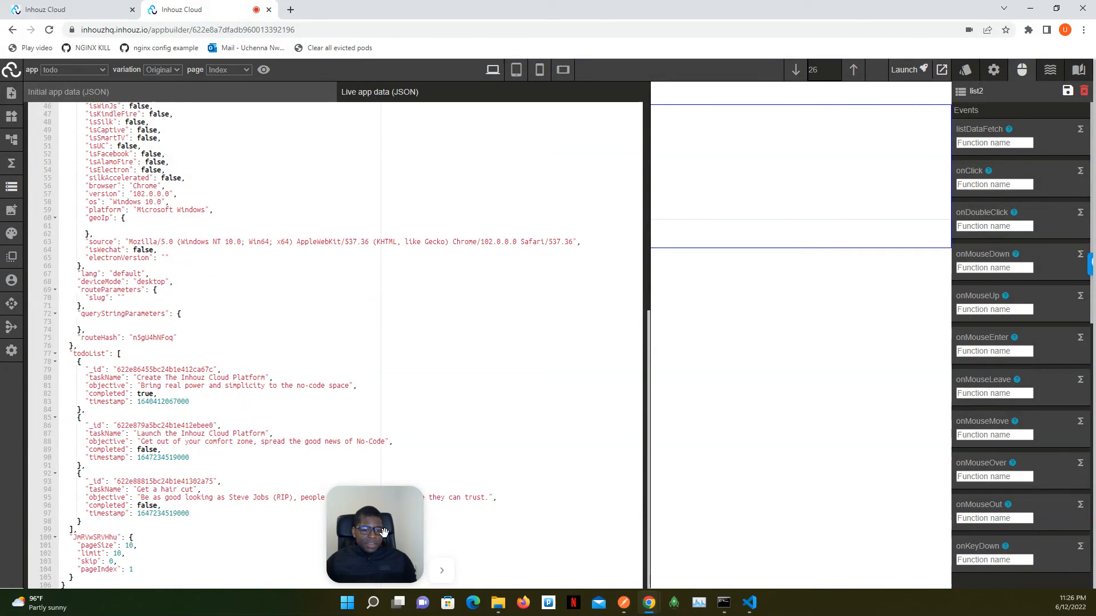
drag(384, 532, 66, 579)
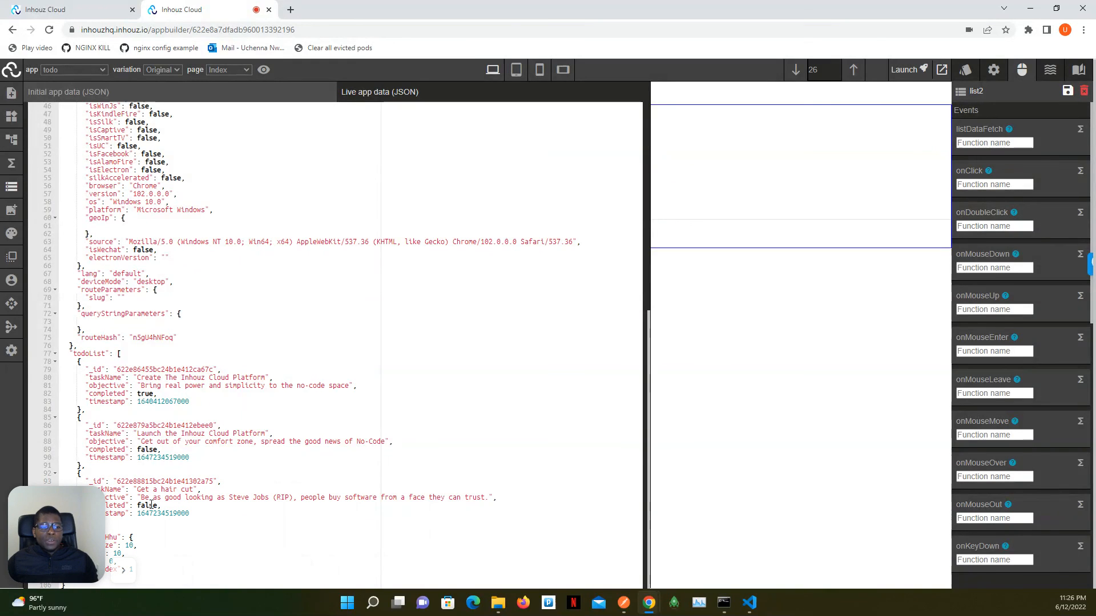